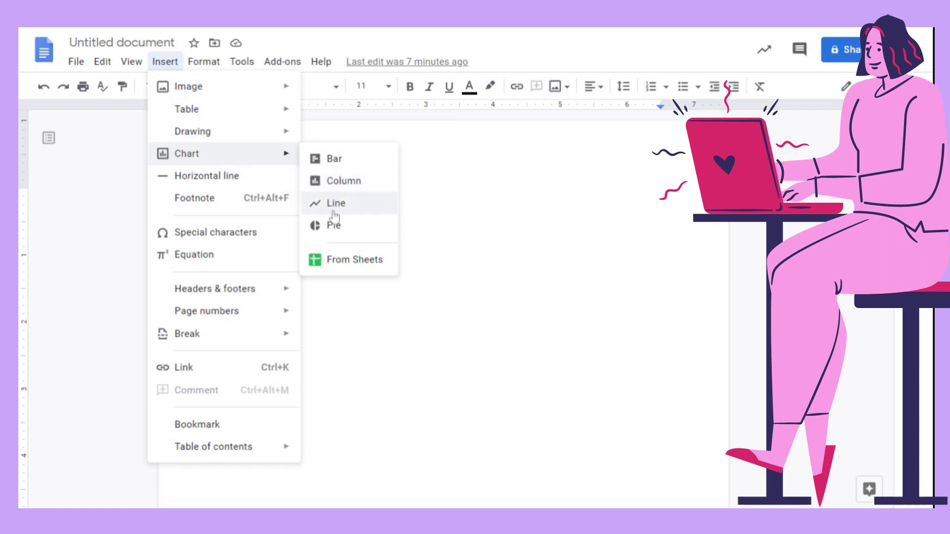
# Step: Insert a bar chart into the document and add a column chart below it
pyautogui.click(336, 164)
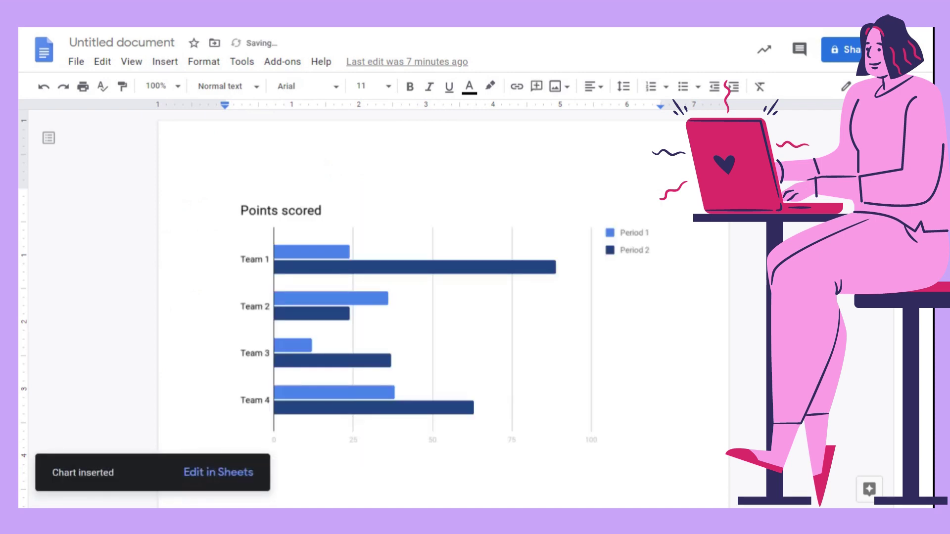
pyautogui.click(164, 62)
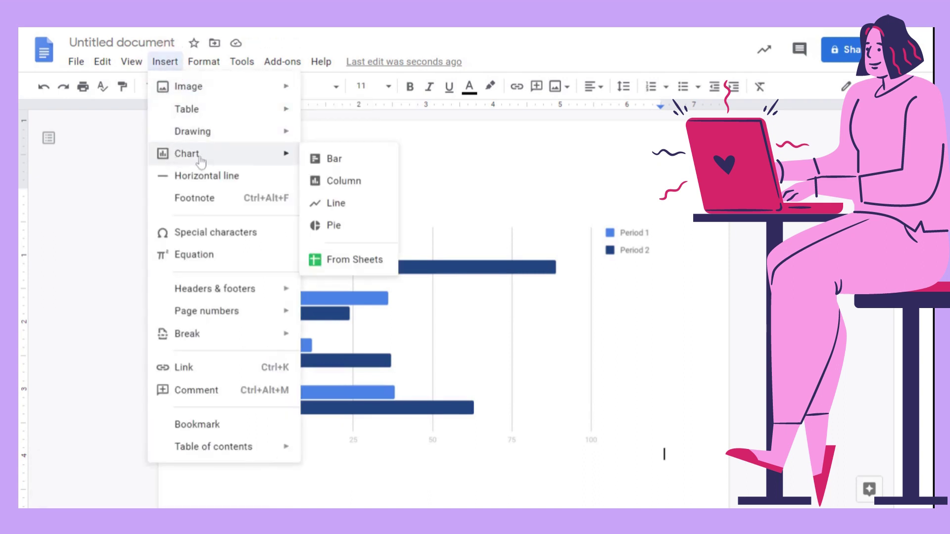
pyautogui.click(338, 182)
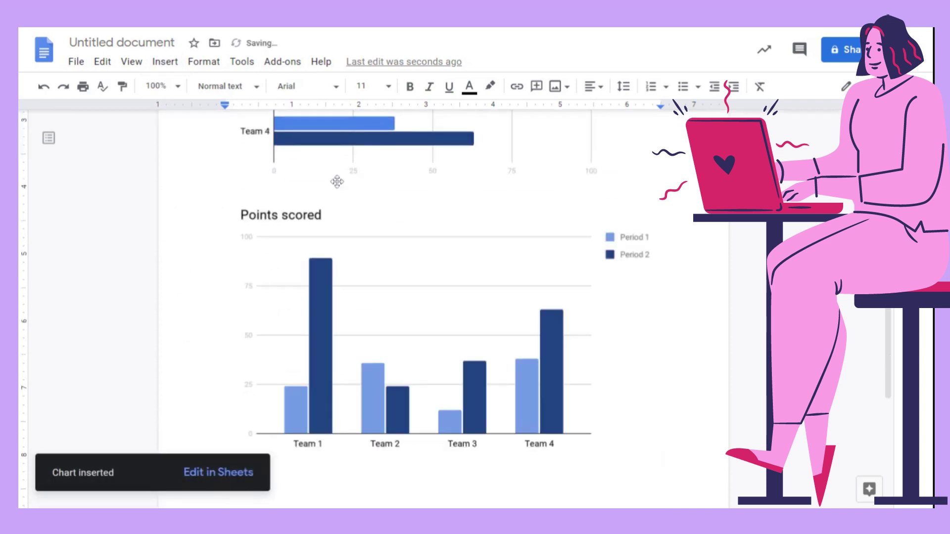
# Step: Insert a line chart into the document below the column chart
pyautogui.click(170, 64)
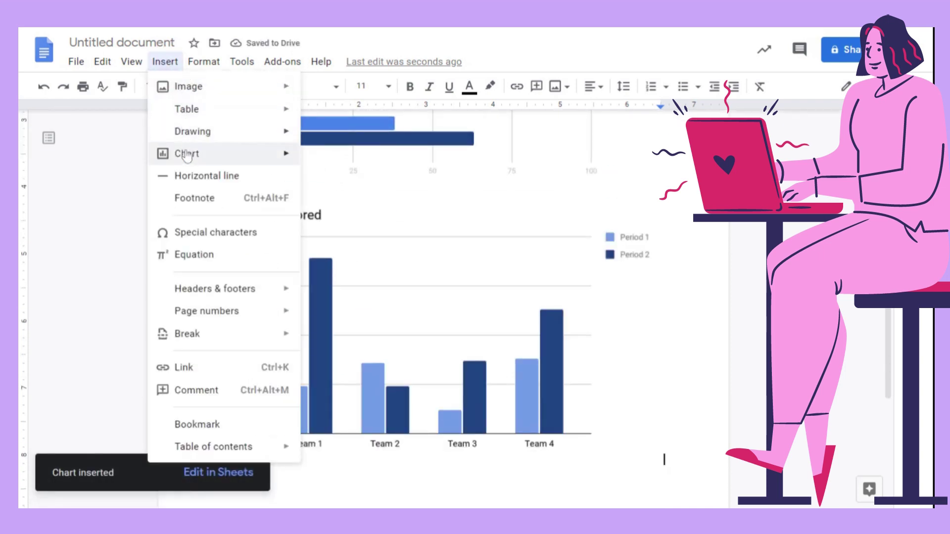
pyautogui.moveTo(246, 158)
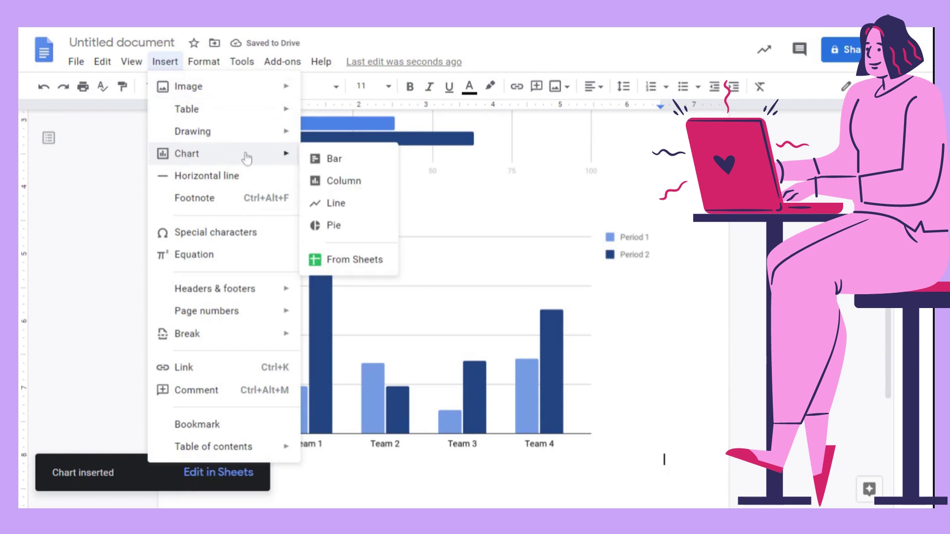
pyautogui.click(339, 208)
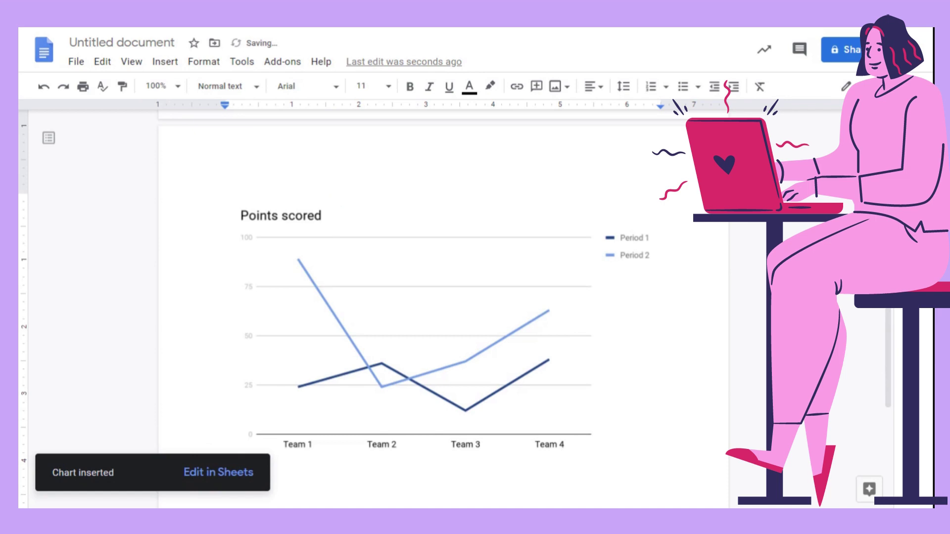
# Step: Insert a pie chart into the document after the line chart
pyautogui.click(165, 61)
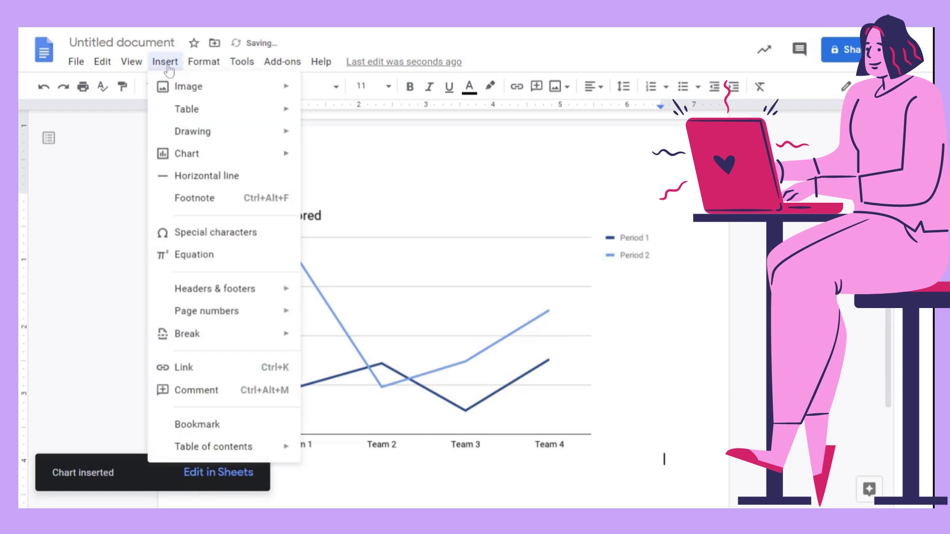
pyautogui.moveTo(203, 61)
pyautogui.moveTo(165, 61)
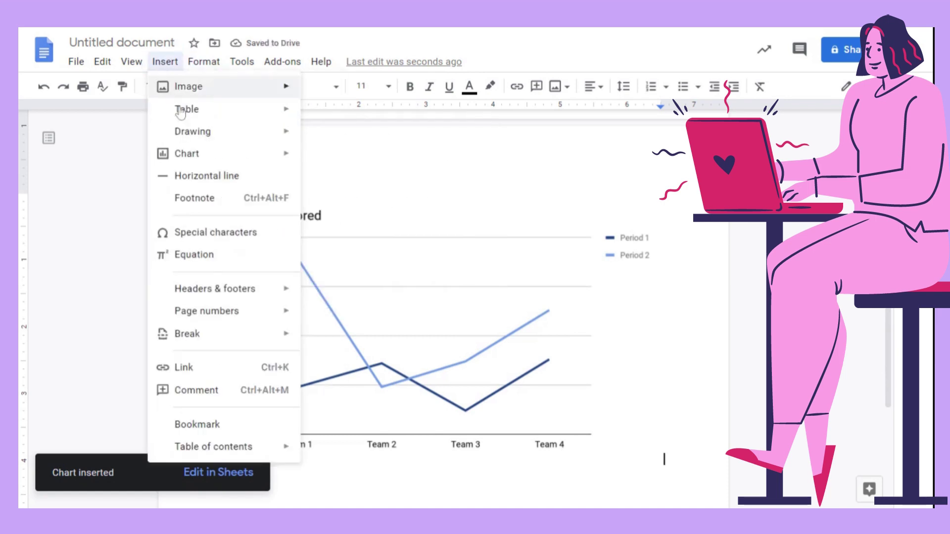
pyautogui.moveTo(183, 157)
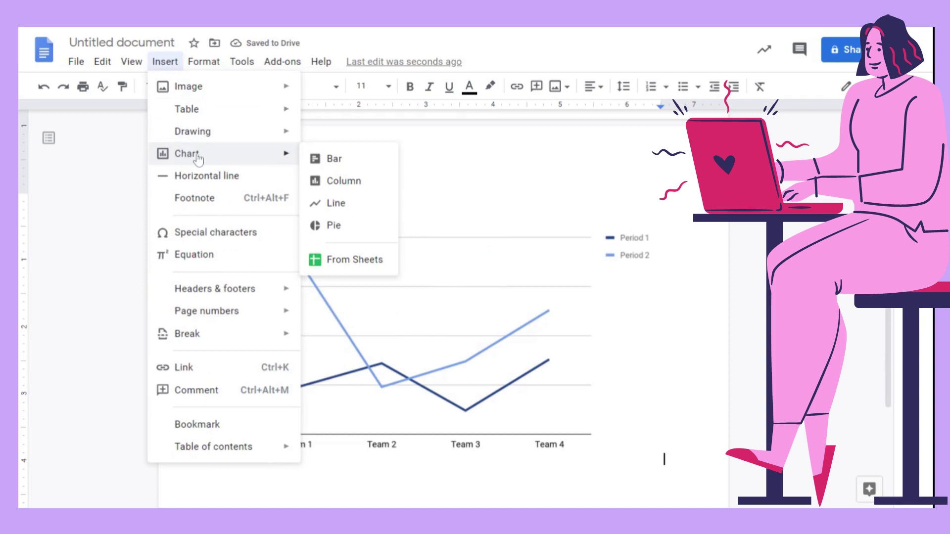
pyautogui.click(331, 228)
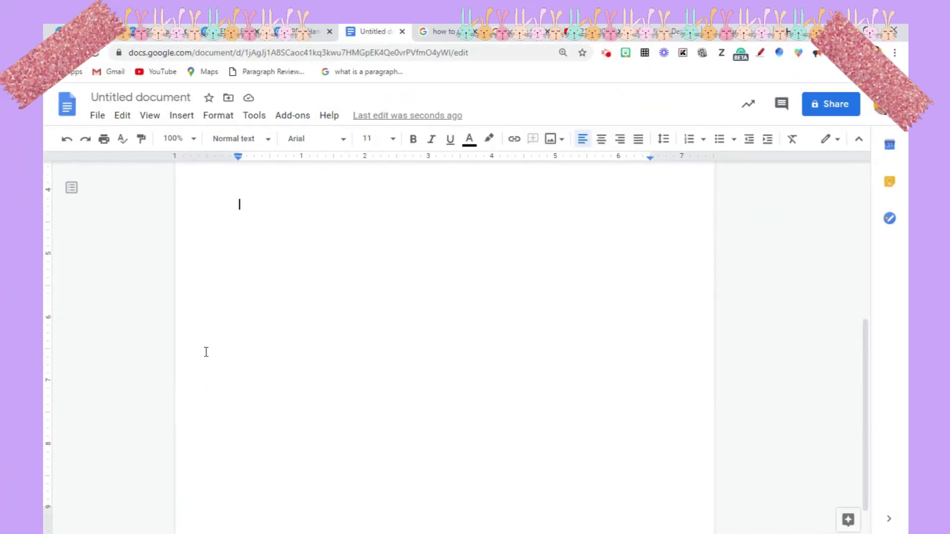
# Step: Insert a bar chart at the text cursor on the blank part of the page
pyautogui.click(181, 114)
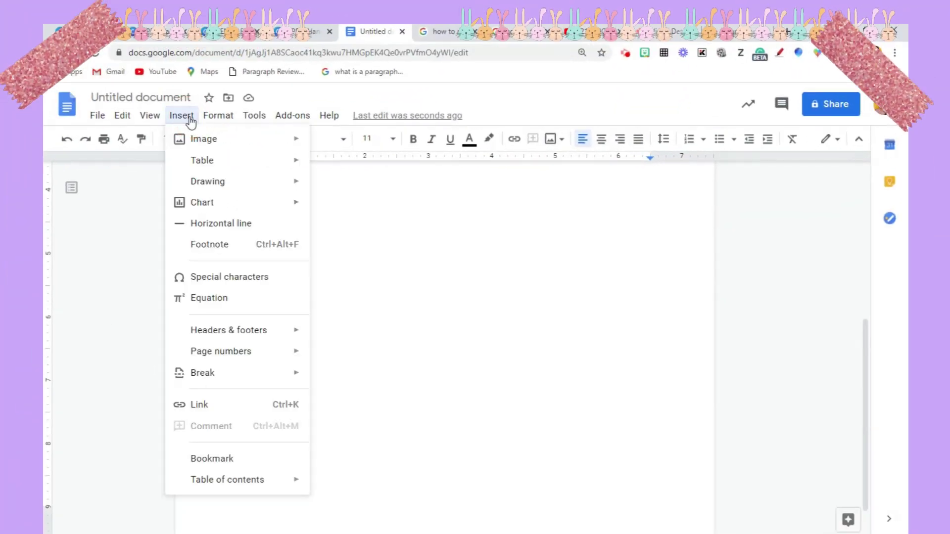
pyautogui.moveTo(213, 147)
pyautogui.moveTo(213, 207)
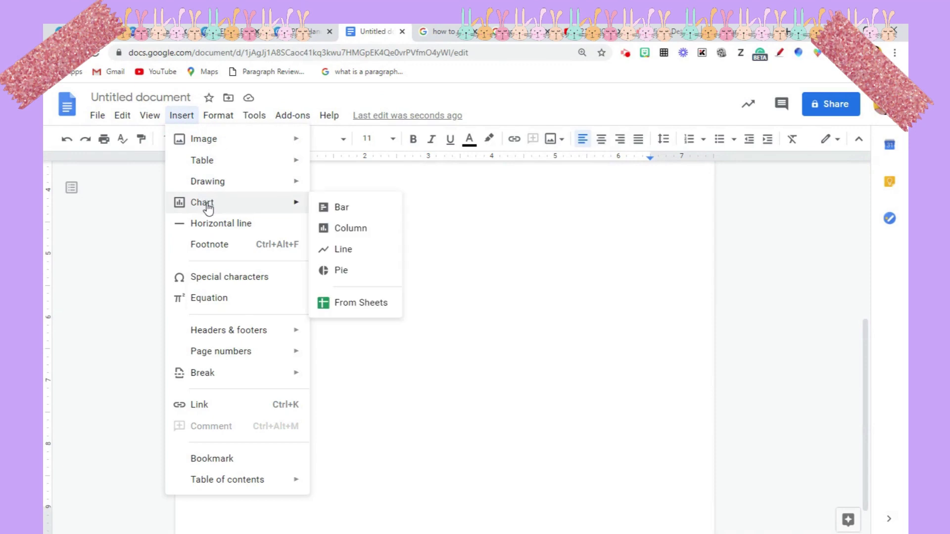
pyautogui.click(339, 208)
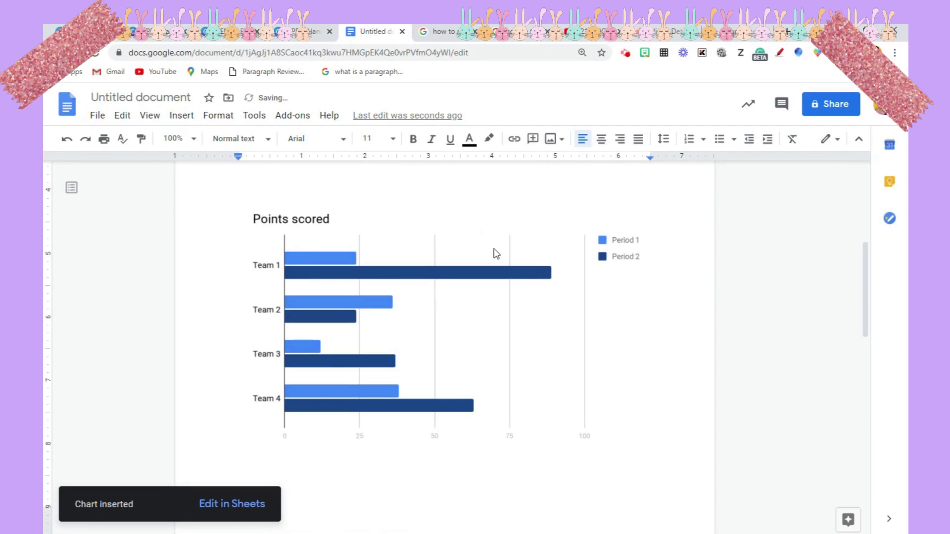
# Step: Open the linked source spreadsheet of the new bar chart and bring its data table into view
pyautogui.click(493, 249)
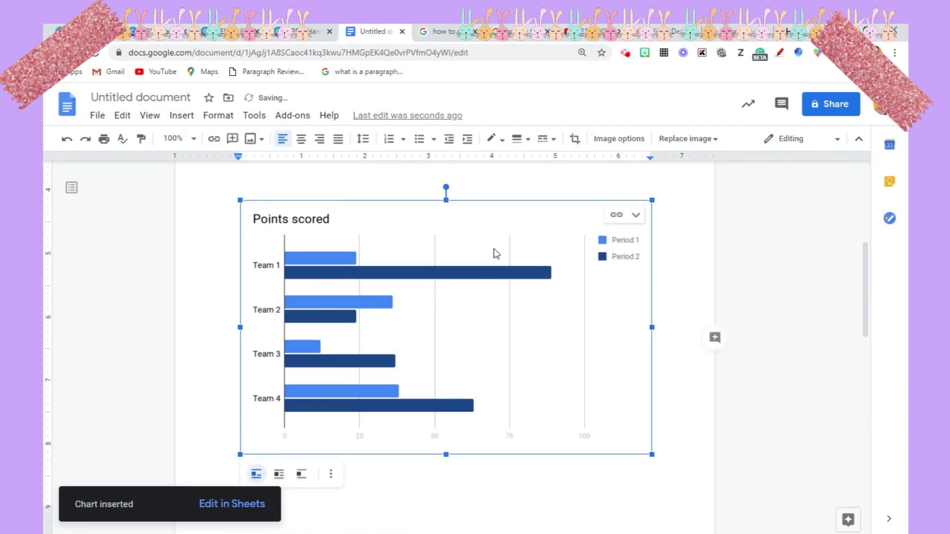
pyautogui.click(636, 216)
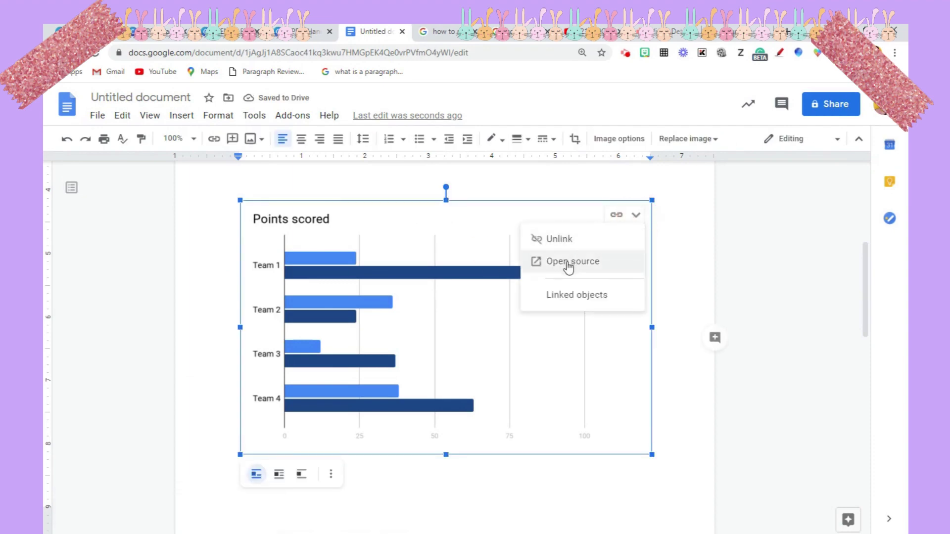
pyautogui.click(569, 263)
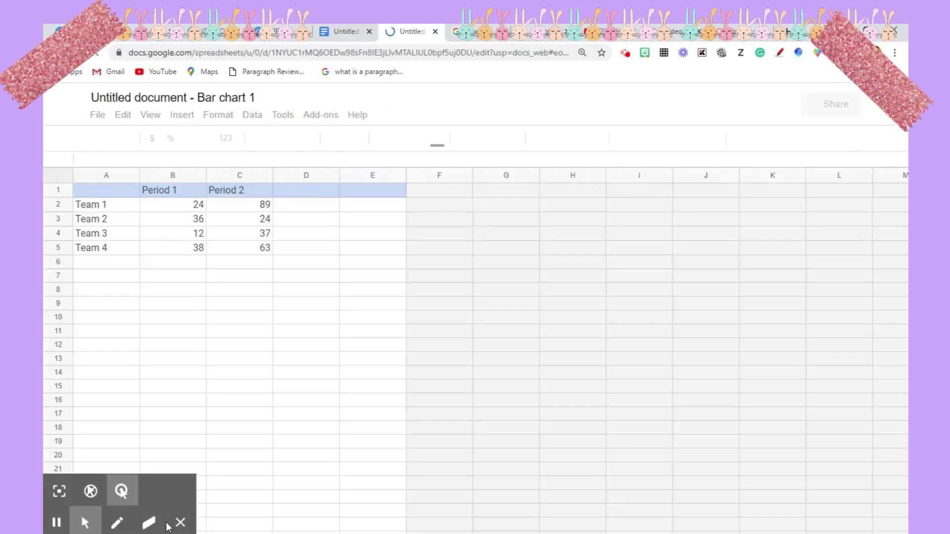
pyautogui.click(181, 522)
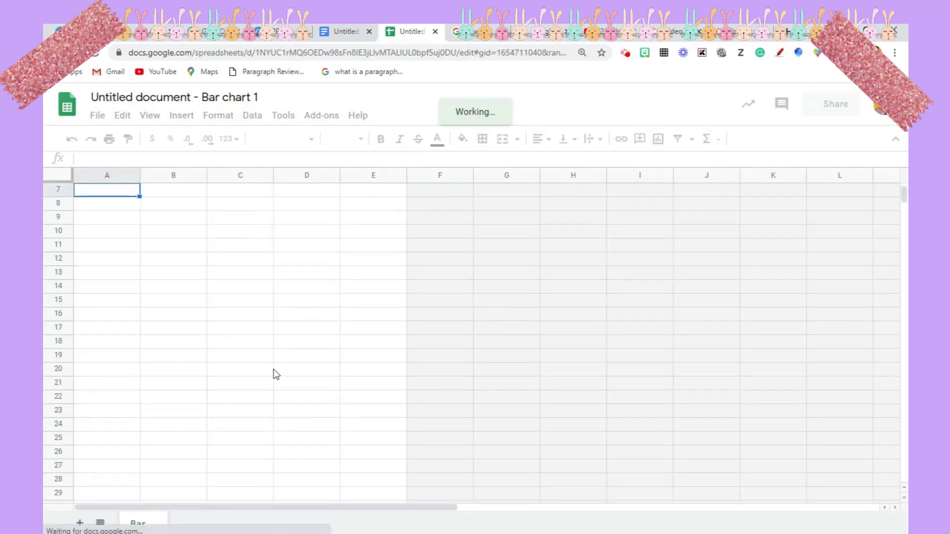
pyautogui.scroll(1, 276, 376)
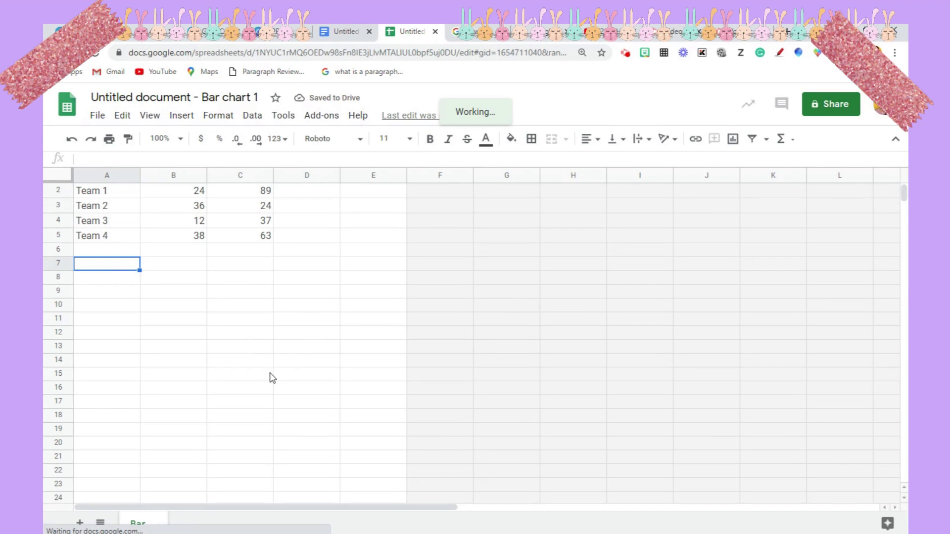
pyautogui.scroll(1, 273, 378)
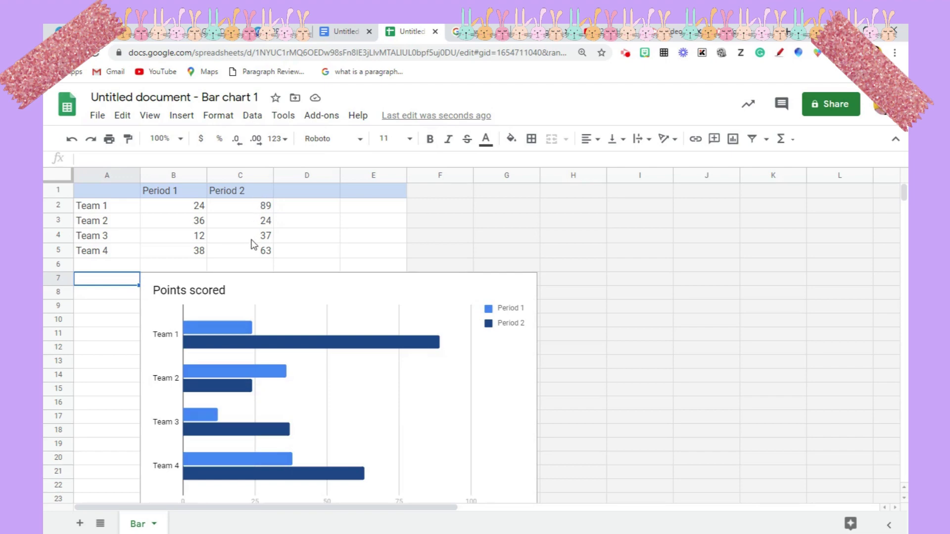
# Step: Replace the header in B1 with "UNANG MARKAHANG PAGSUSULIT-Part 1" and widen column B to fit it
pyautogui.click(182, 196)
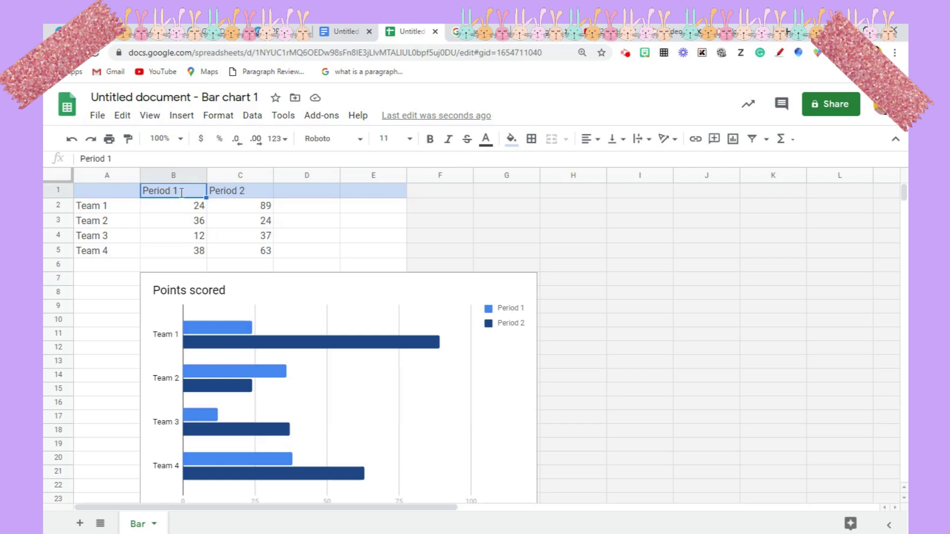
pyautogui.write('UNANG')
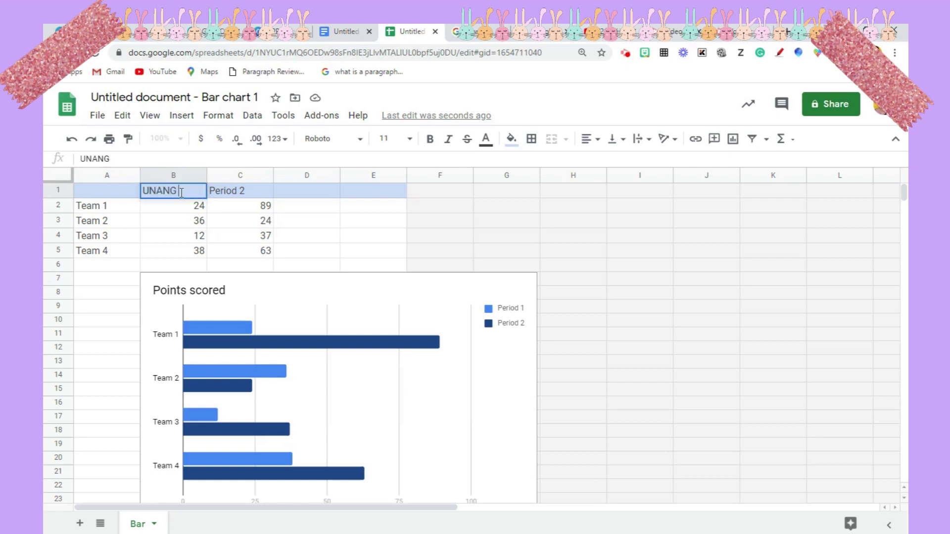
pyautogui.write(' MARK')
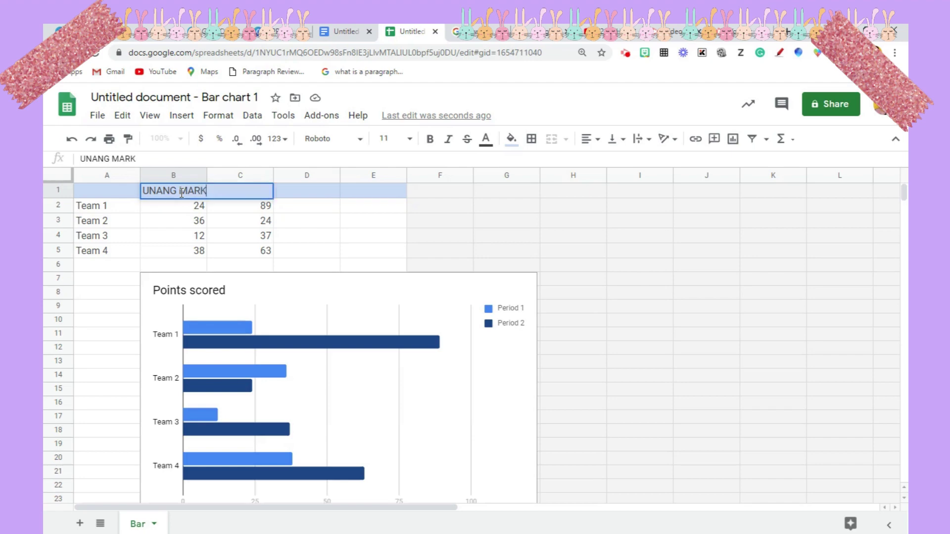
pyautogui.write('AHANG PAGSUSULIT-Part 1')
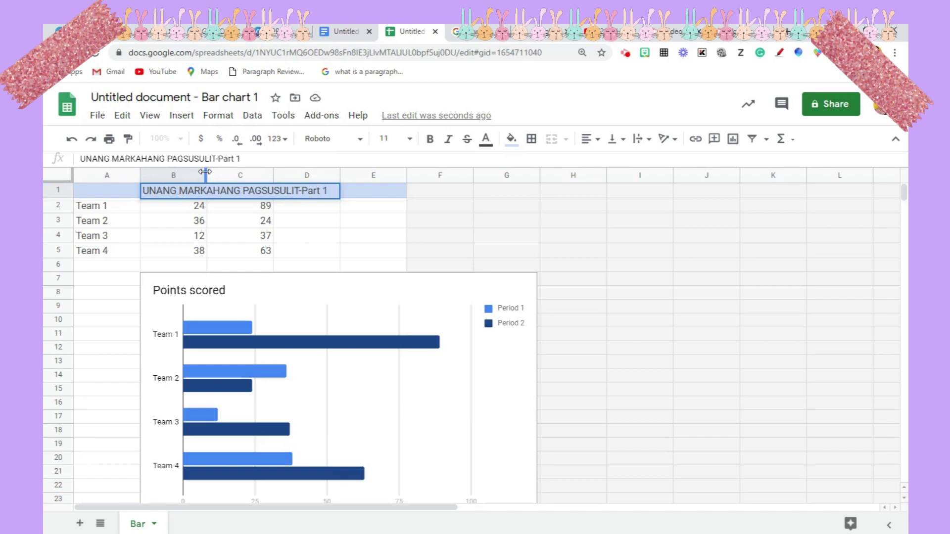
pyautogui.moveTo(205, 171); pyautogui.dragTo(341, 171)
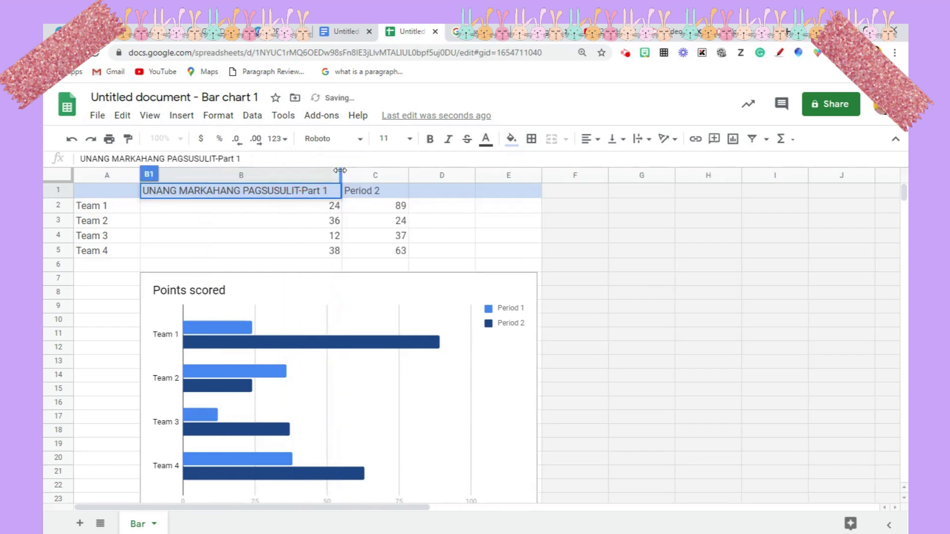
# Step: Replace the header in C1 with "UNANG MARKAHANG PAGSUSULIT-Part 2" and widen column C to fit it
pyautogui.click(358, 194)
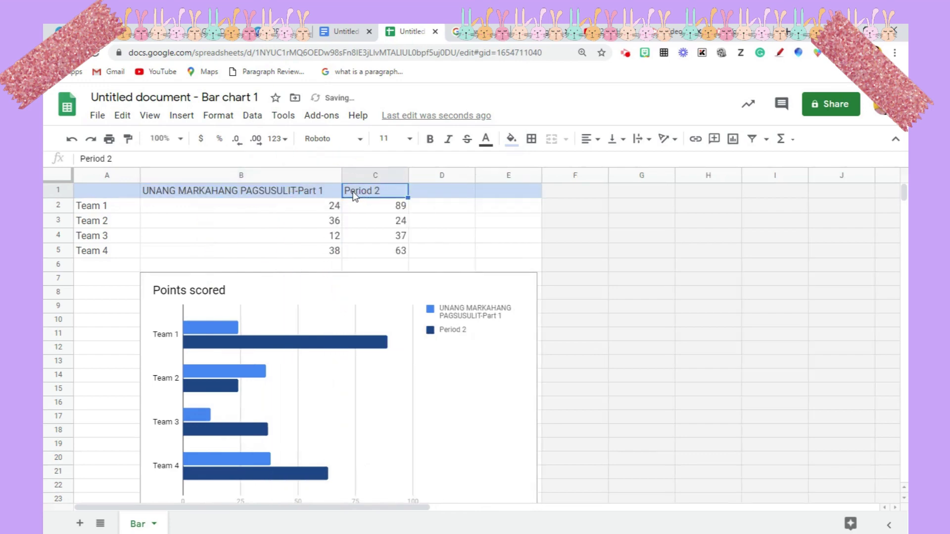
pyautogui.write('UN')
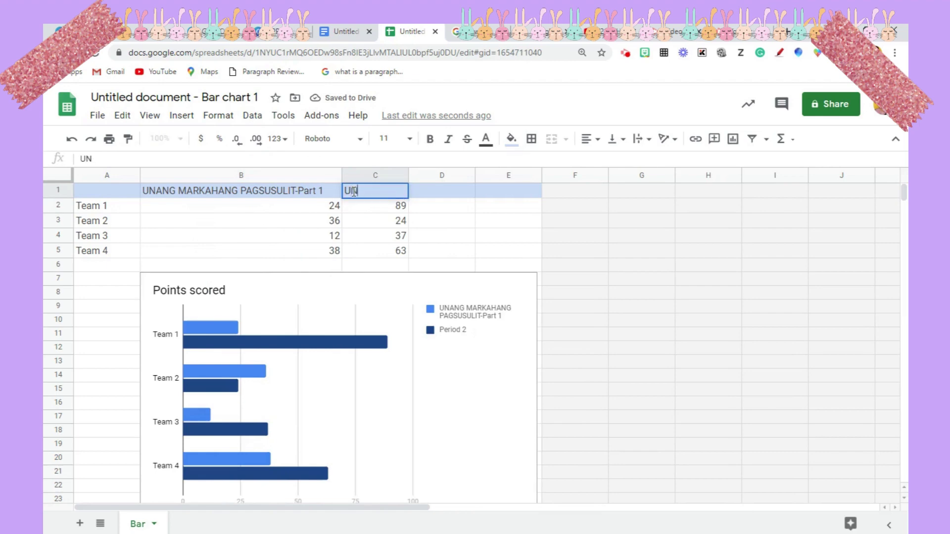
pyautogui.write('ANG M')
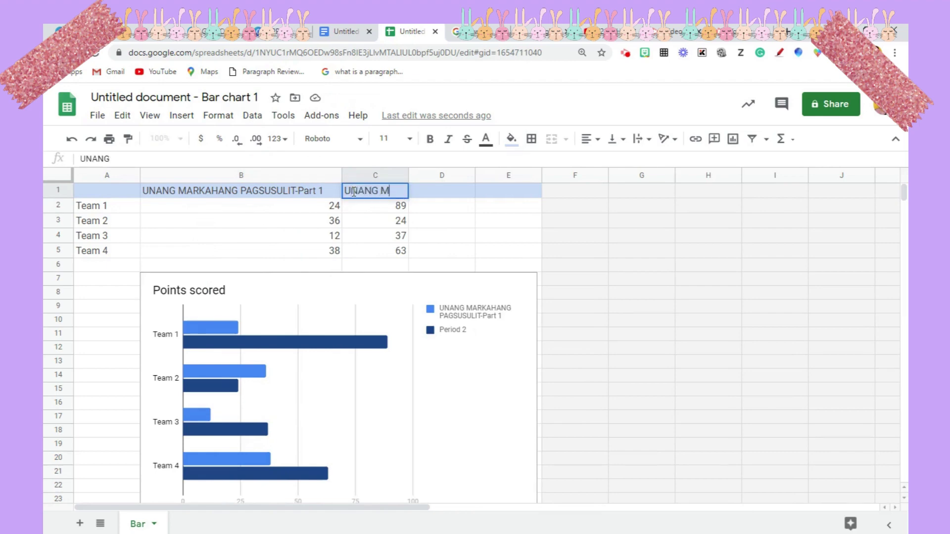
pyautogui.write('ARKAHAN')
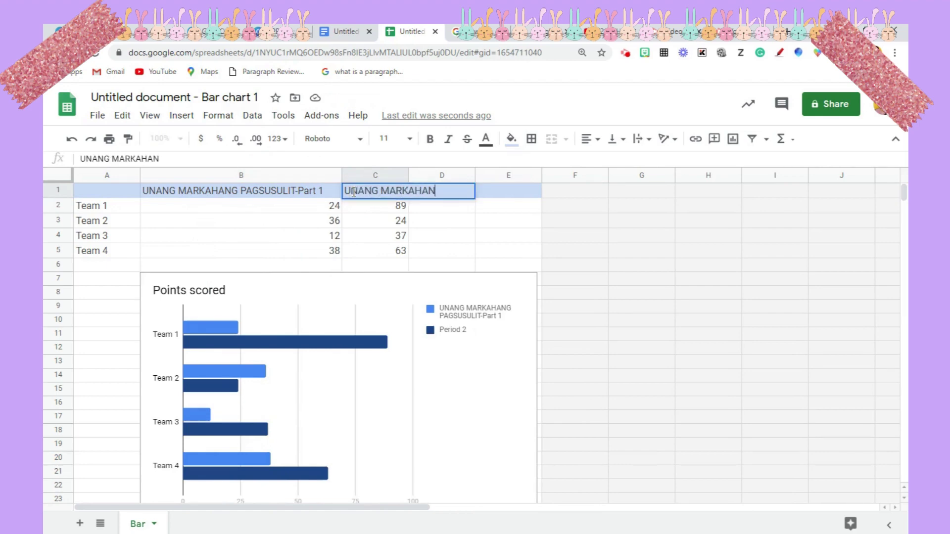
pyautogui.write('G PAGSUSUL')
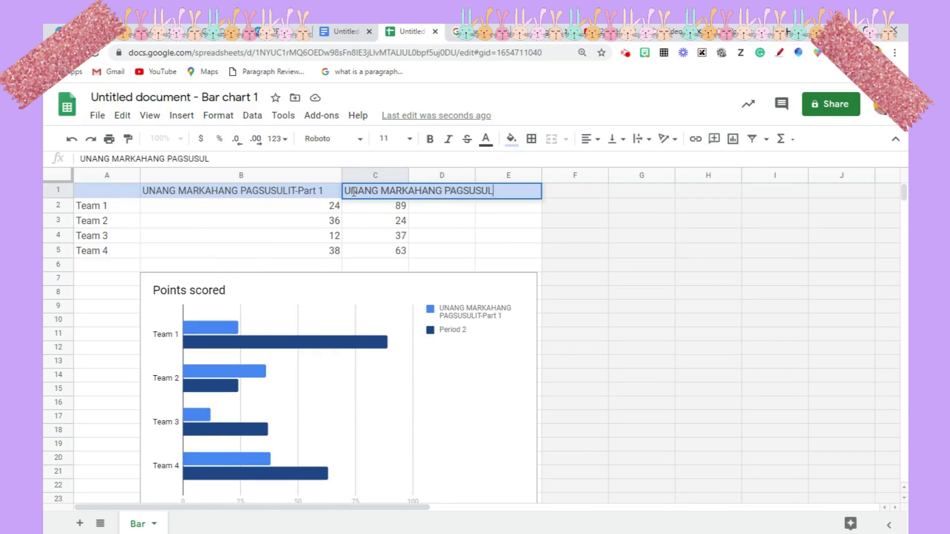
pyautogui.write('IT-Part 2')
pyautogui.moveTo(409, 176); pyautogui.dragTo(544, 173)
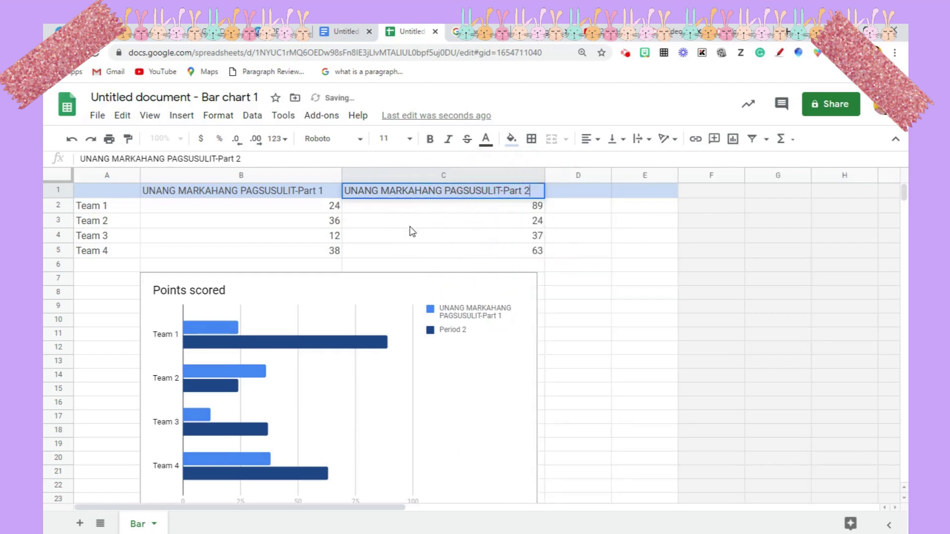
# Step: Open the "Points scored" chart for editing and go through its setup options down to the series and header settings
pyautogui.click(197, 296)
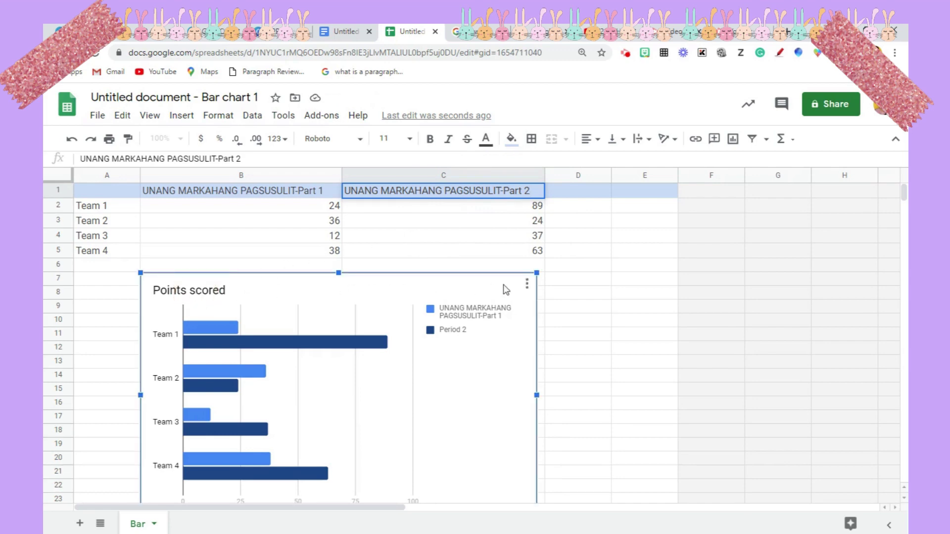
pyautogui.click(526, 285)
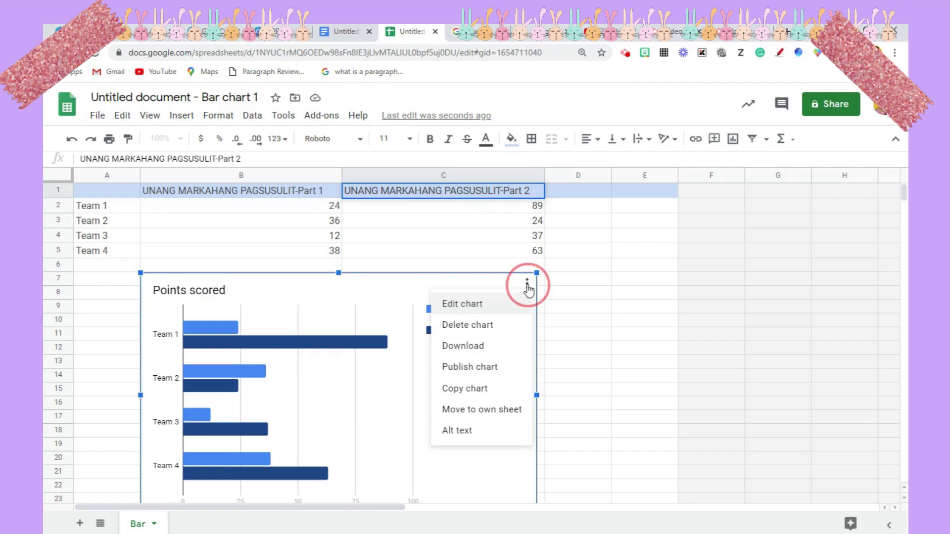
pyautogui.click(467, 303)
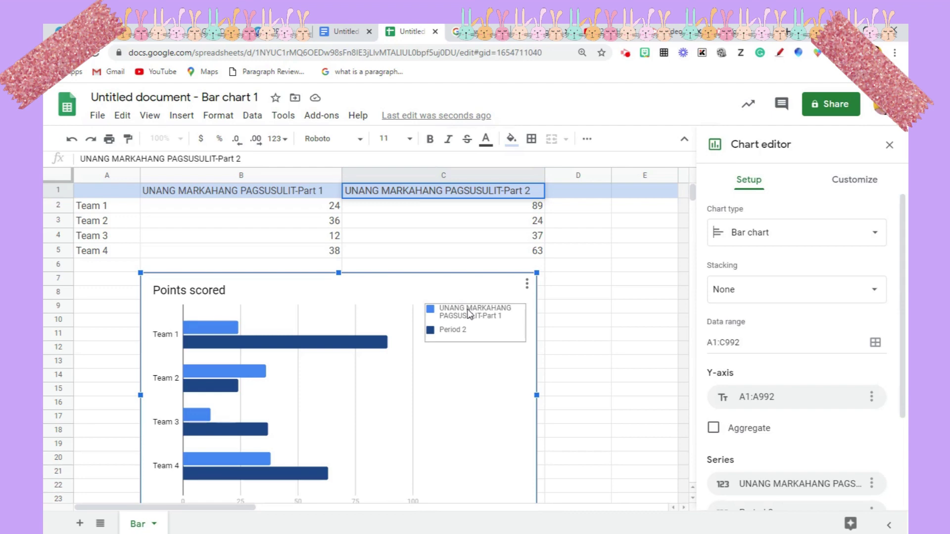
pyautogui.scroll(-1, 796, 357)
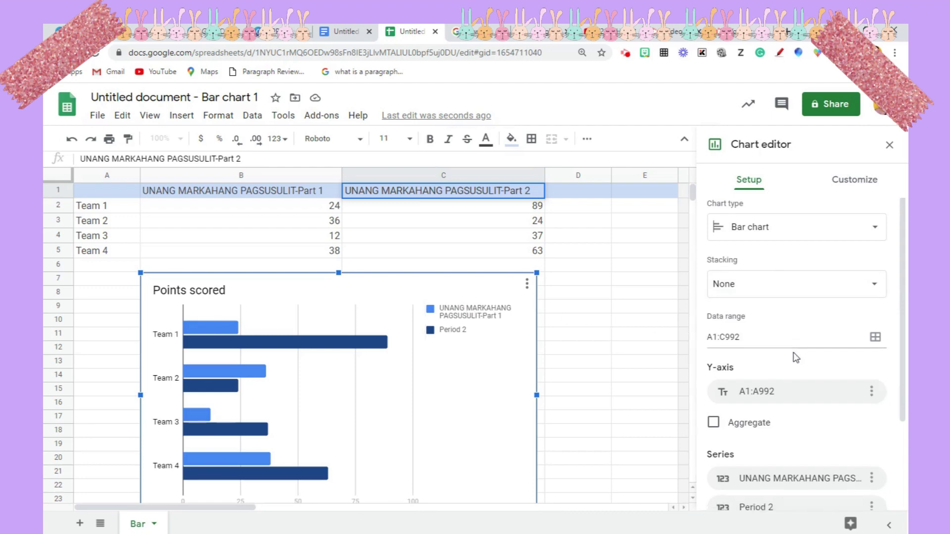
pyautogui.scroll(-3, 796, 357)
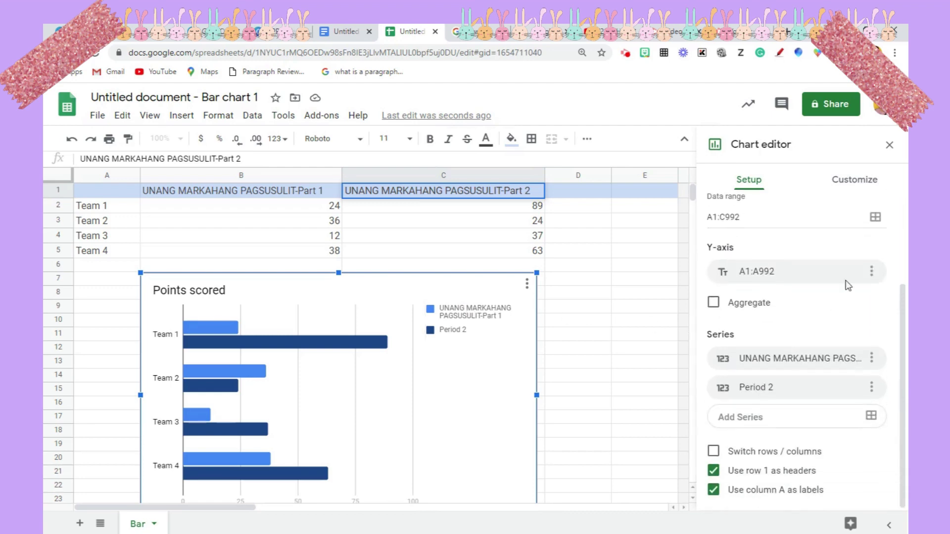
# Step: Set the chart's border color to yellow and its font to Georgia in the chart style settings
pyautogui.click(862, 184)
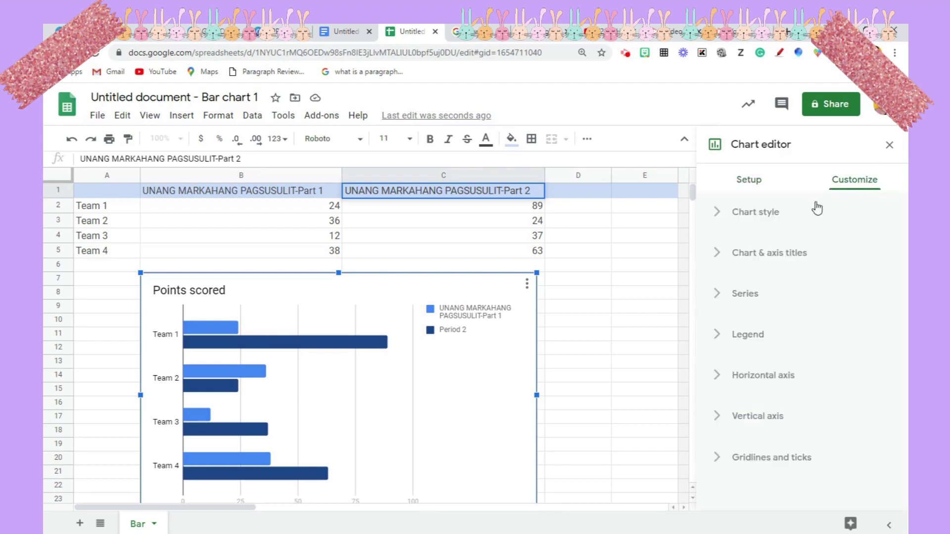
pyautogui.click(751, 217)
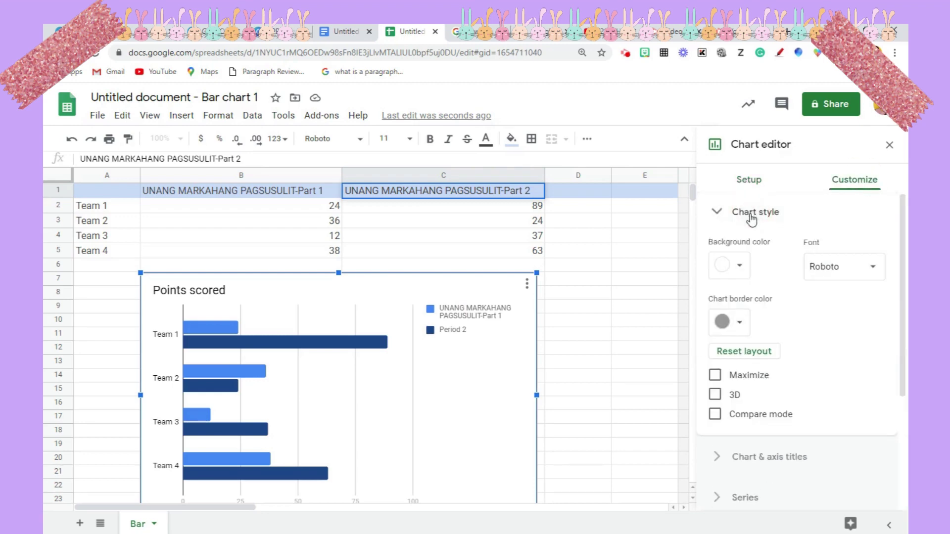
pyautogui.click(740, 322)
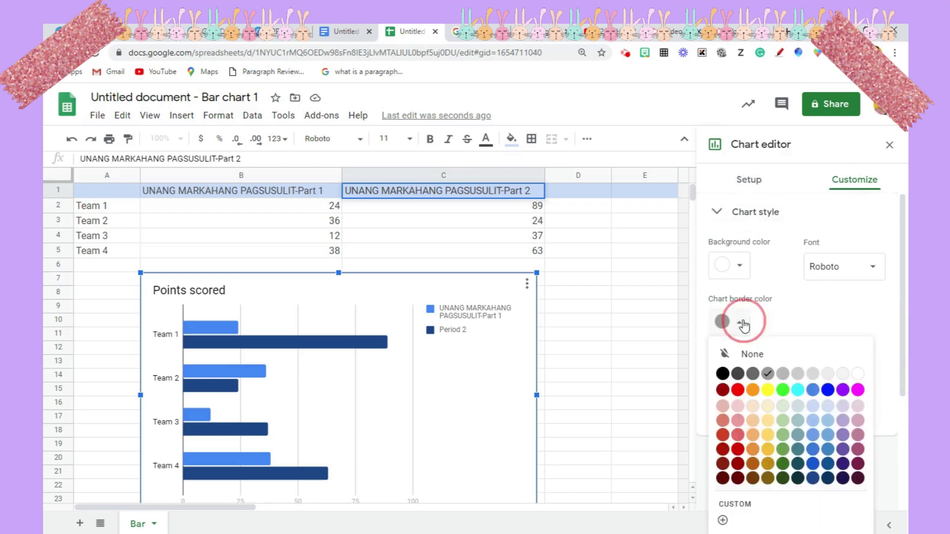
pyautogui.click(768, 390)
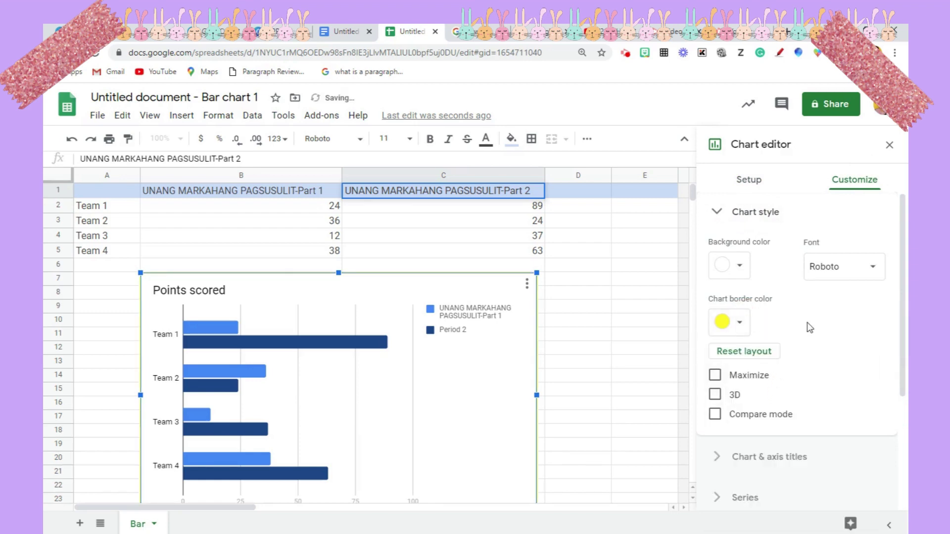
pyautogui.click(873, 270)
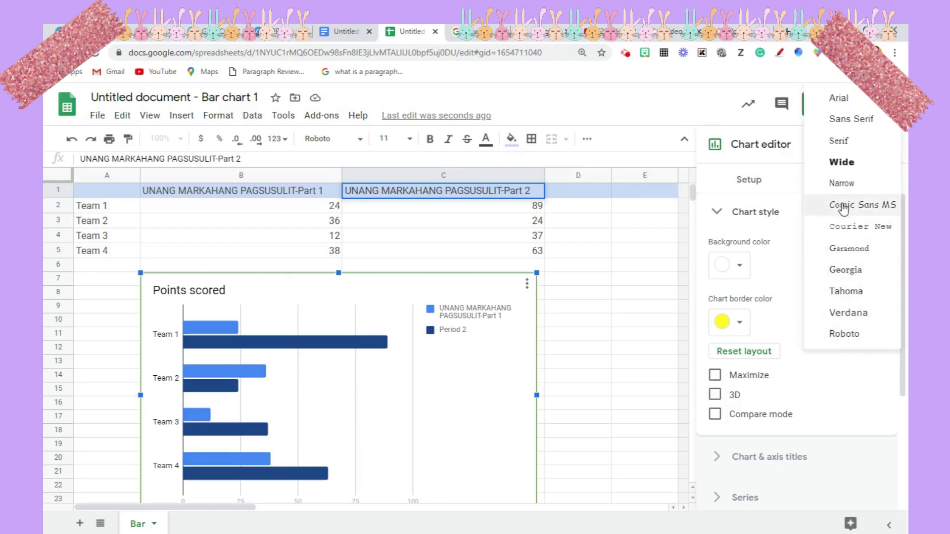
pyautogui.click(835, 270)
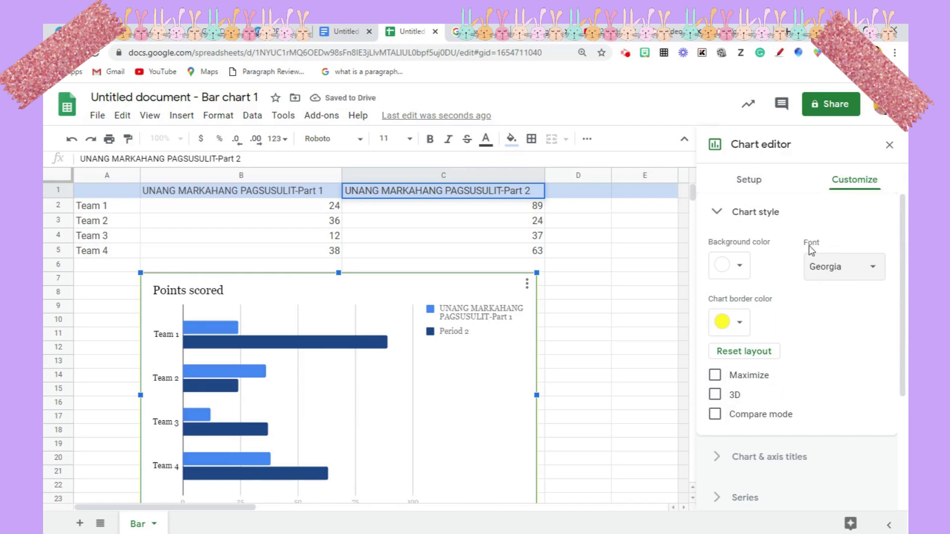
# Step: Replace the chart title text with "MGA SCORE SA PAGSUSULIT"
pyautogui.scroll(-1, 811, 257)
pyautogui.scroll(-1, 810, 257)
pyautogui.click(787, 336)
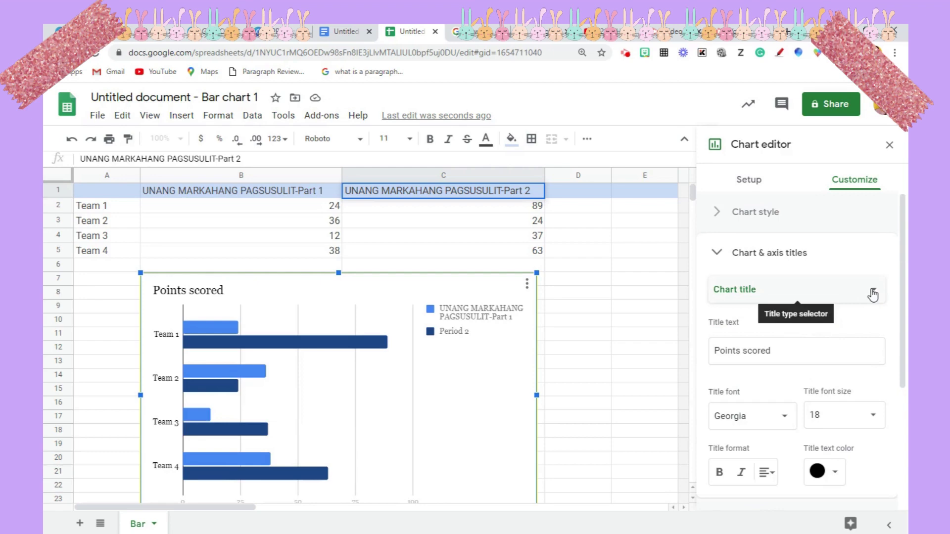
pyautogui.click(872, 295)
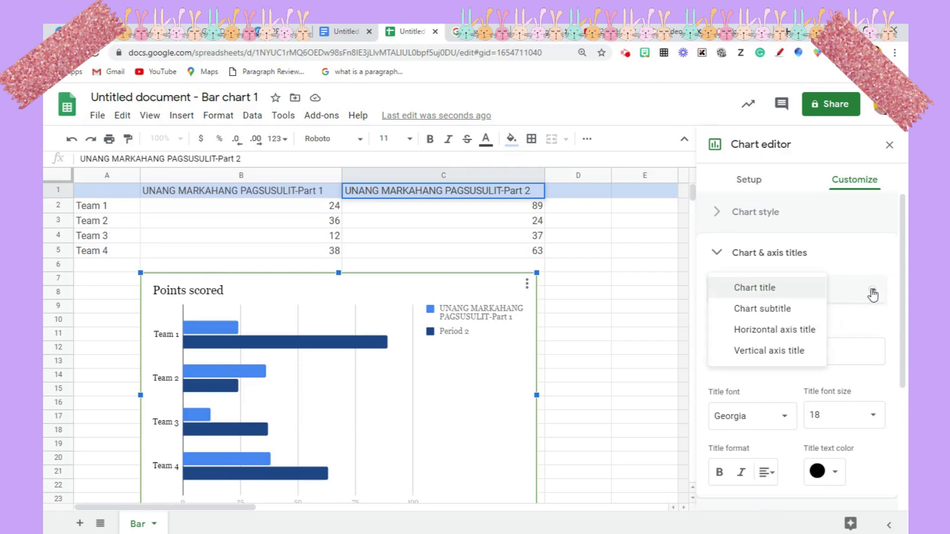
pyautogui.click(787, 291)
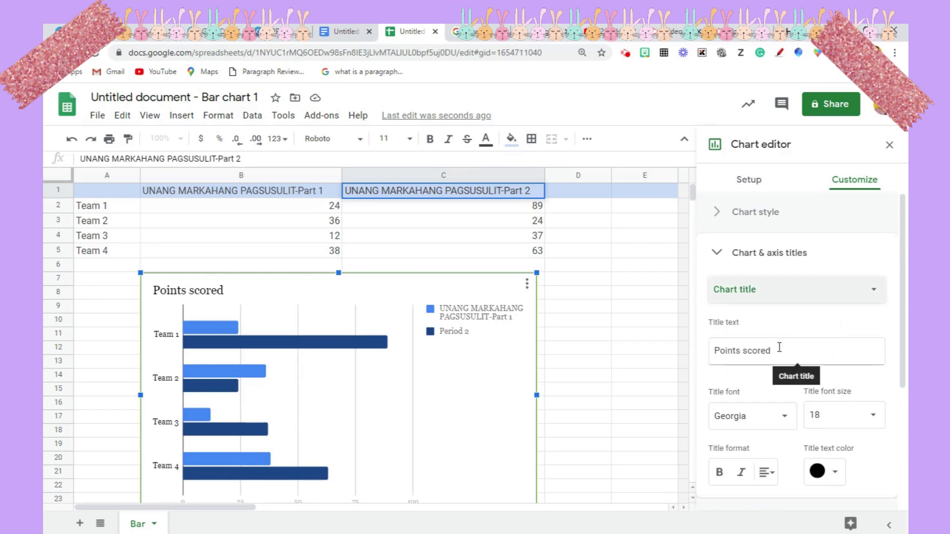
pyautogui.moveTo(779, 350); pyautogui.dragTo(712, 345)
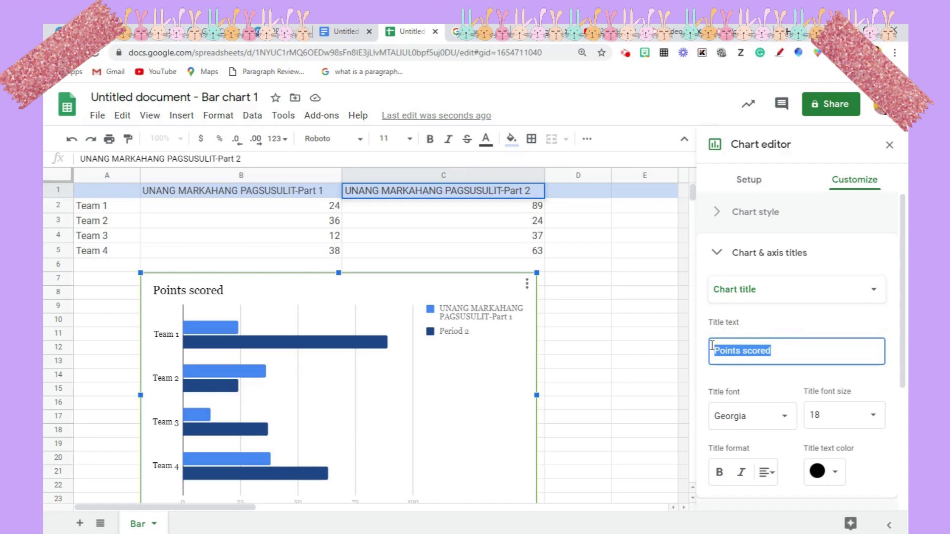
pyautogui.write('MGA')
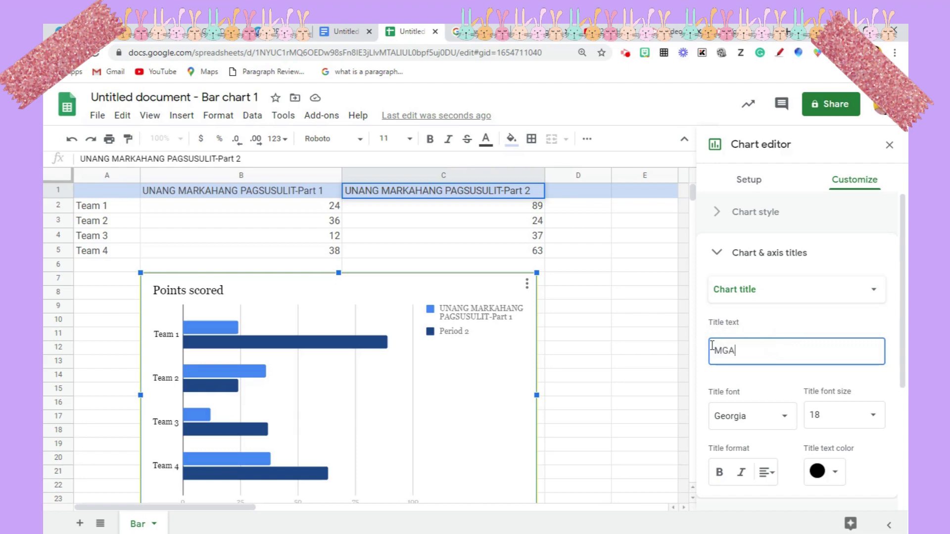
pyautogui.write(' SC')
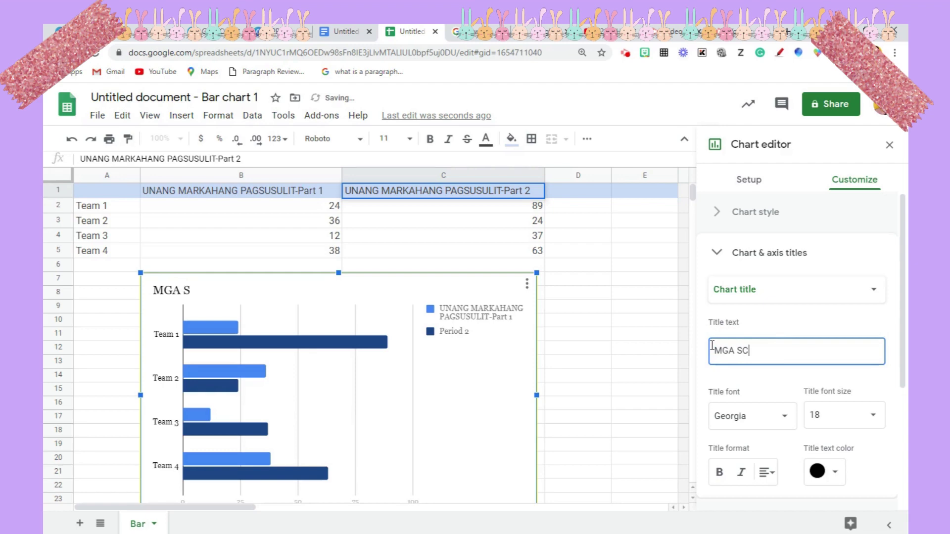
pyautogui.write('ORE DSA PAG')
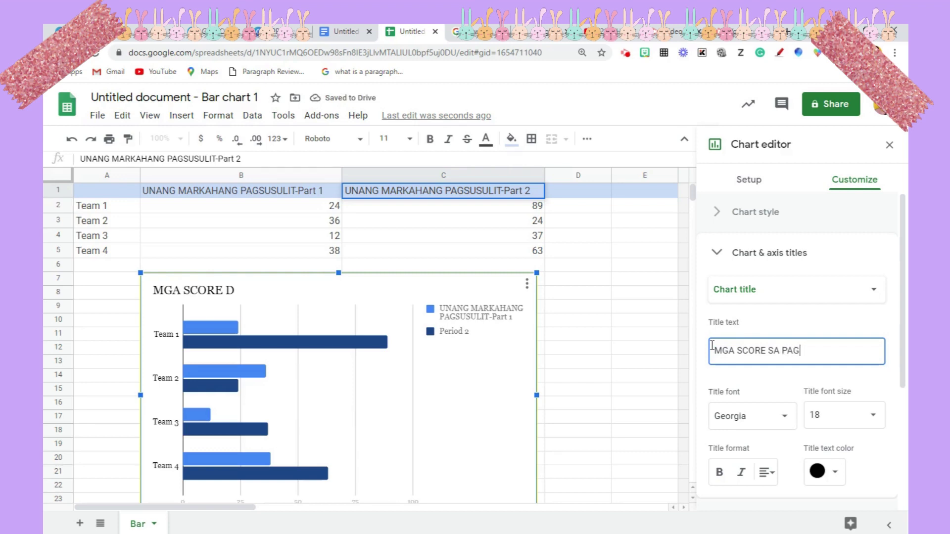
pyautogui.write('SUSULI')
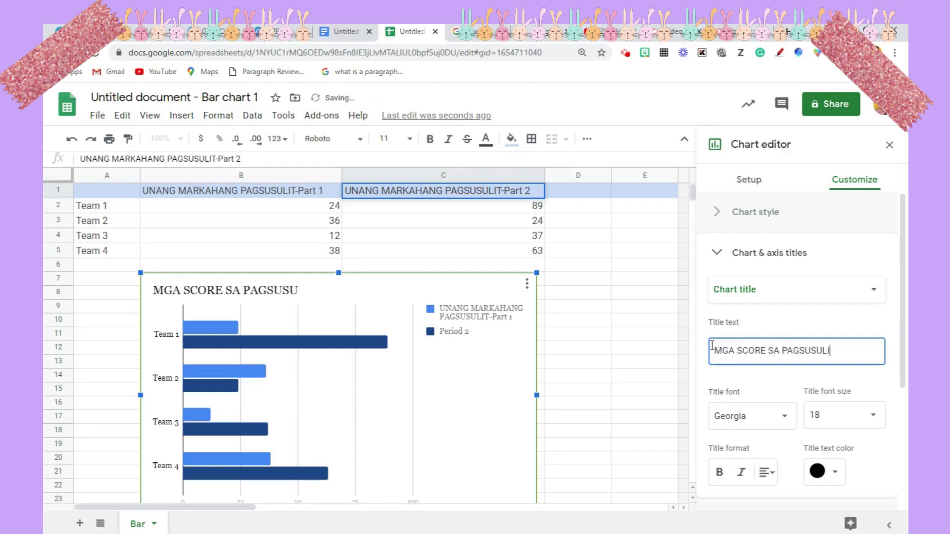
pyautogui.write('T')
# Step: Set the chart title's font size to 24 and its text color to blue
pyautogui.click(871, 416)
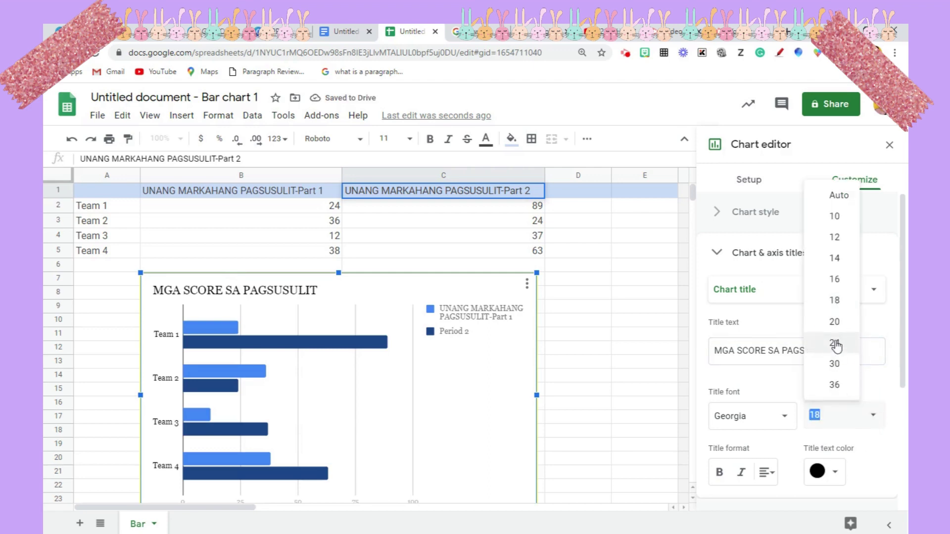
pyautogui.click(834, 343)
pyautogui.scroll(-2, 833, 368)
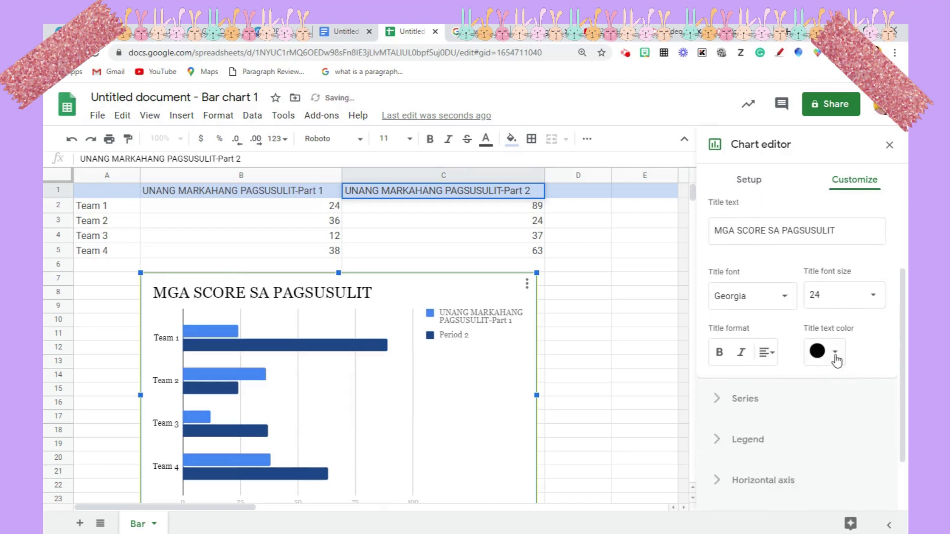
pyautogui.click(836, 354)
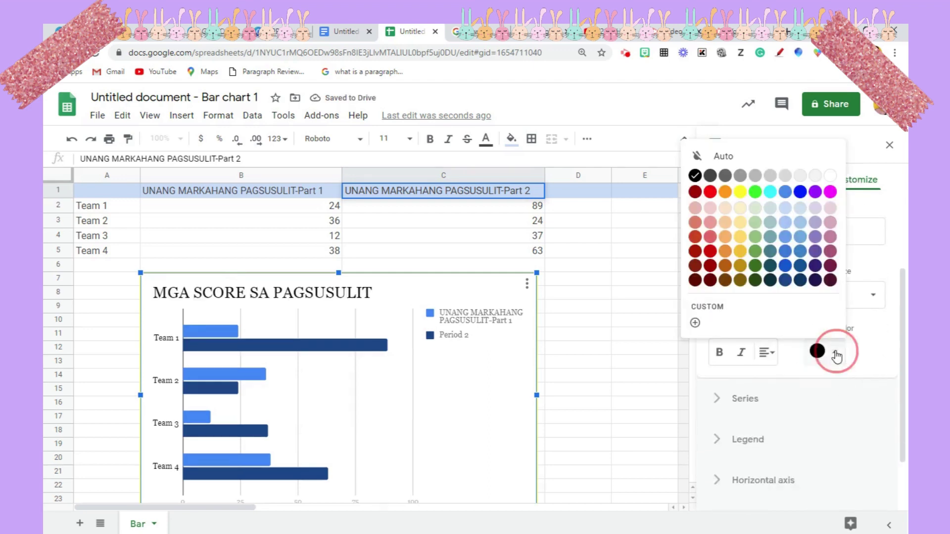
pyautogui.click(800, 191)
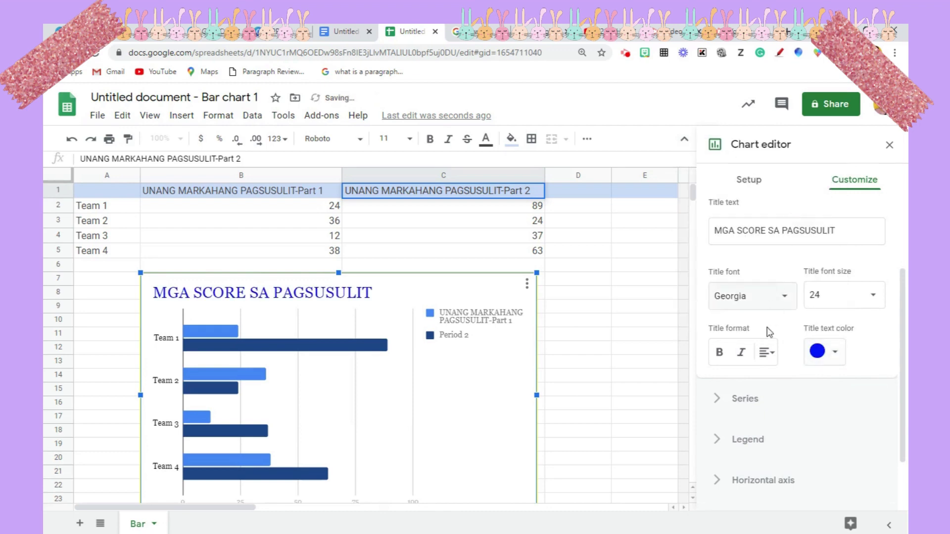
# Step: Close the chart editor, switch to the Google Docs document and update the linked bar chart from its source
pyautogui.click(749, 399)
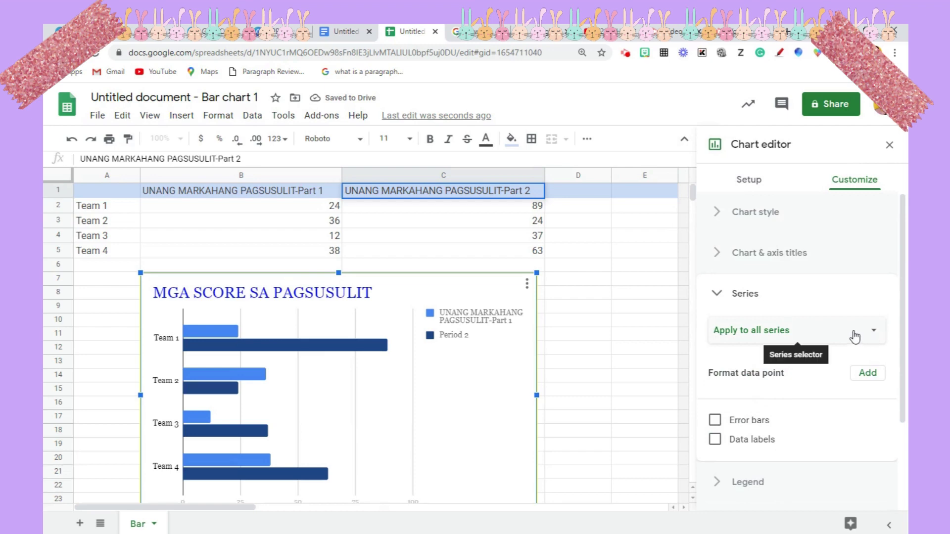
pyautogui.click(890, 147)
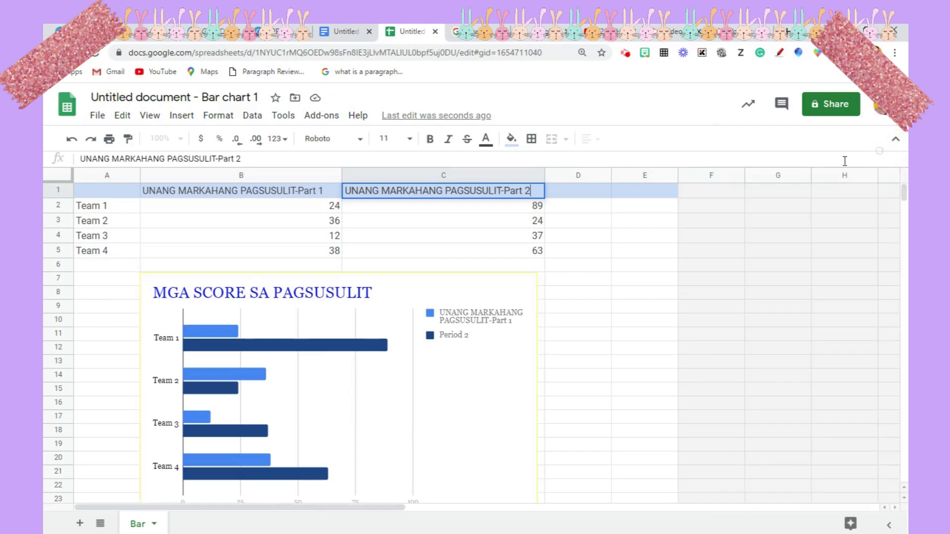
pyautogui.click(203, 327)
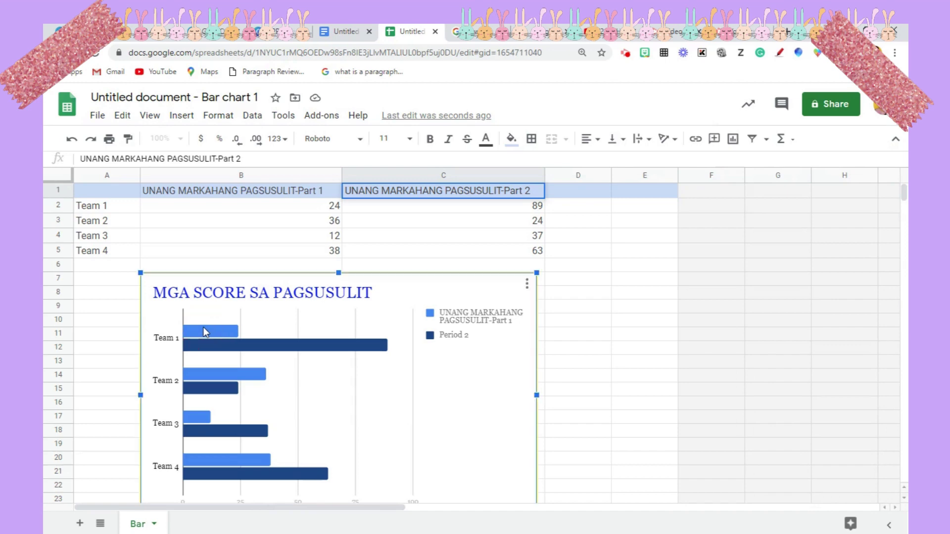
pyautogui.click(204, 328)
pyautogui.click(346, 33)
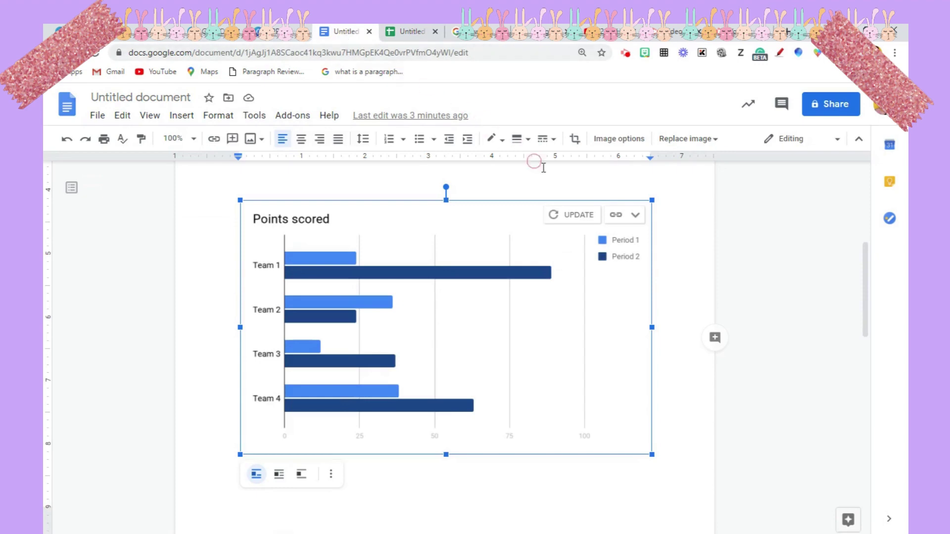
pyautogui.click(554, 217)
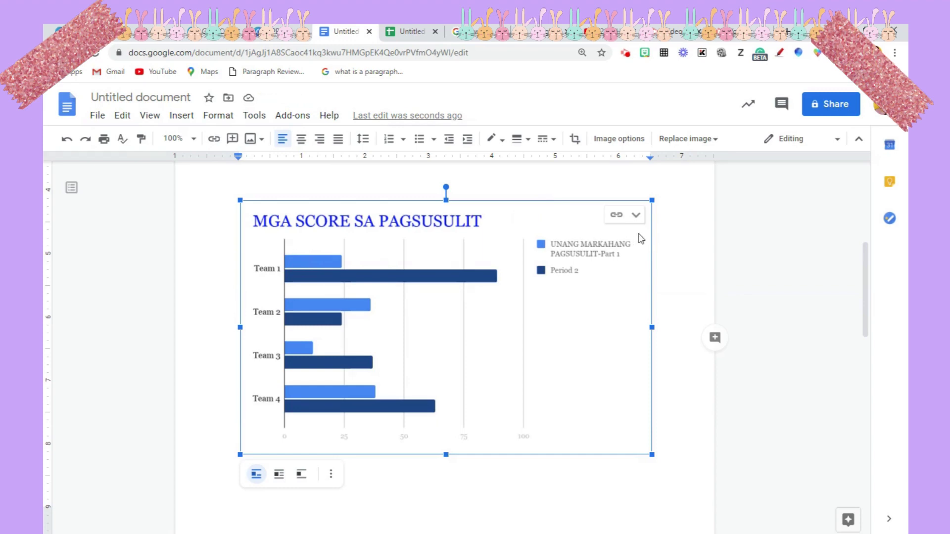
# Step: Open the linked chart's source spreadsheet from the document and open its bar chart for editing
pyautogui.click(637, 216)
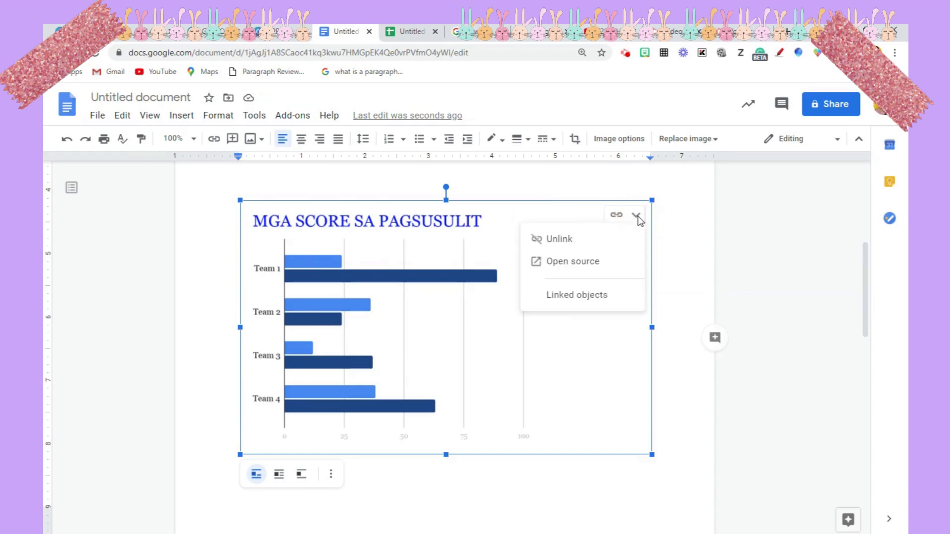
pyautogui.click(553, 263)
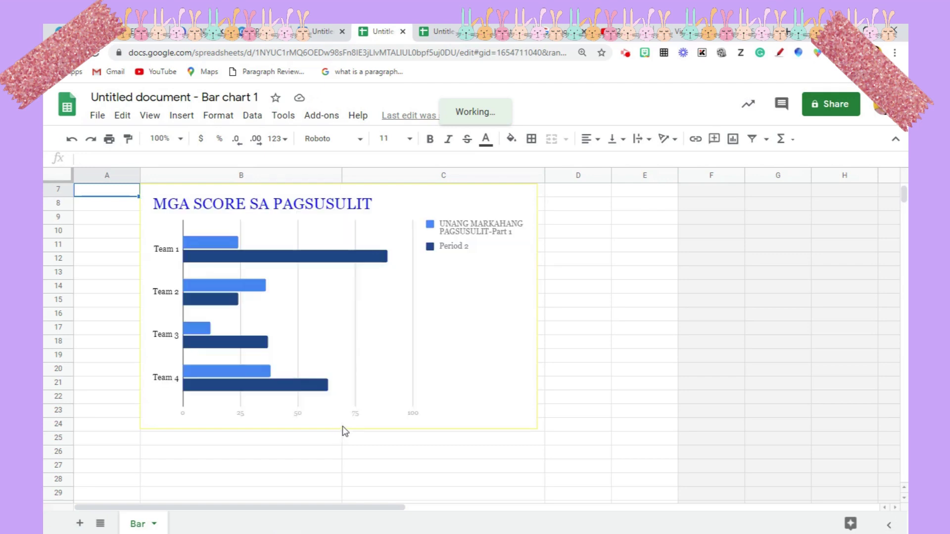
pyautogui.click(213, 238)
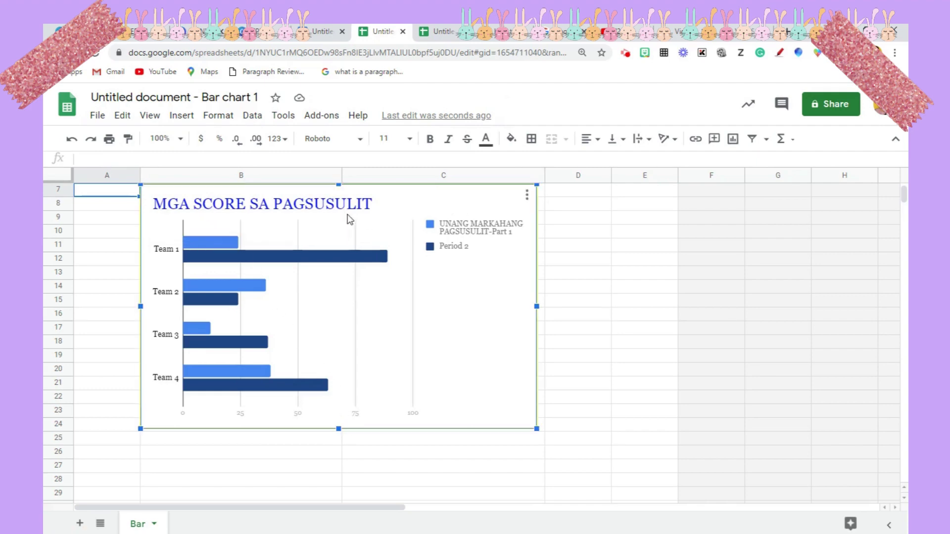
pyautogui.click(527, 194)
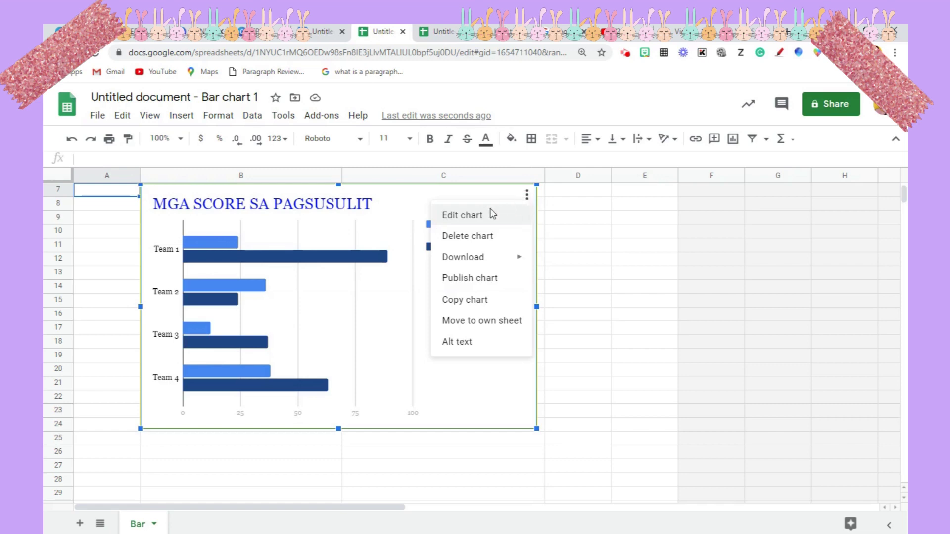
pyautogui.click(460, 219)
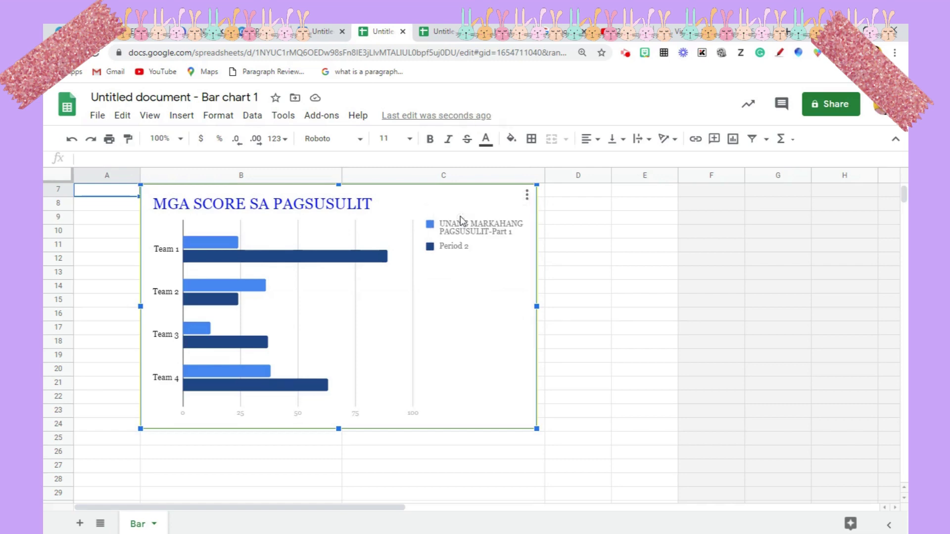
# Step: Change the color of the "UNANG MARKAHANG PAGSUSULIT-Part 1" series bars to bright green
pyautogui.click(229, 243)
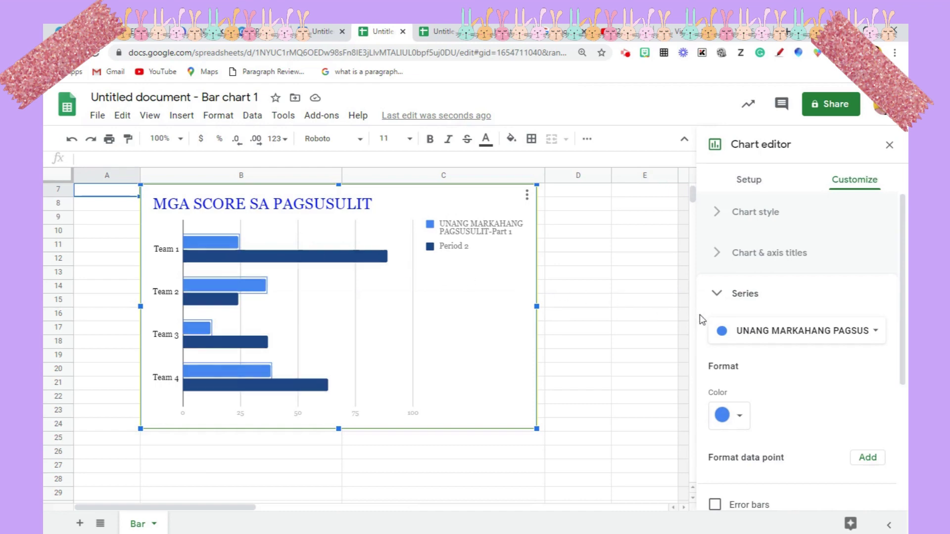
pyautogui.click(739, 418)
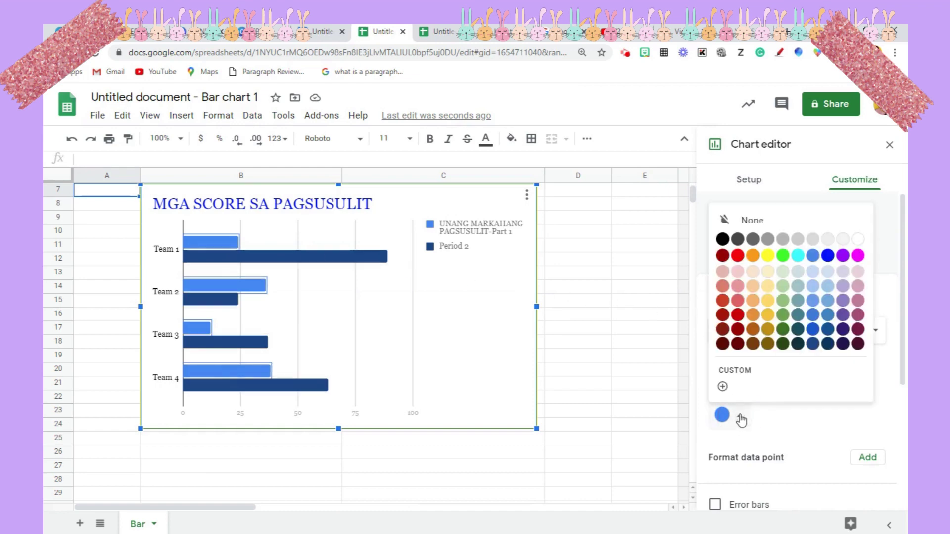
pyautogui.click(783, 255)
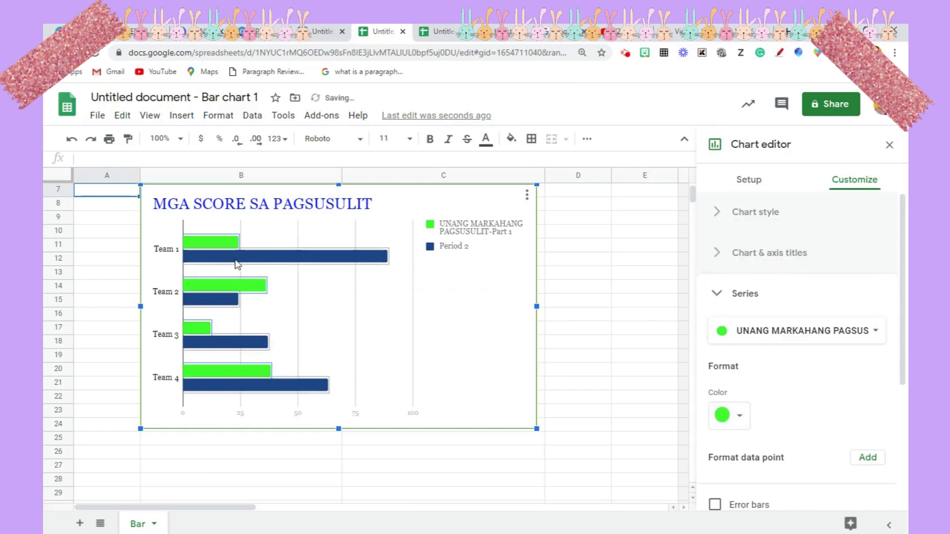
# Step: Change the Period 2 series bars to cyan, and update the linked bar chart in the Google Docs document
pyautogui.click(206, 258)
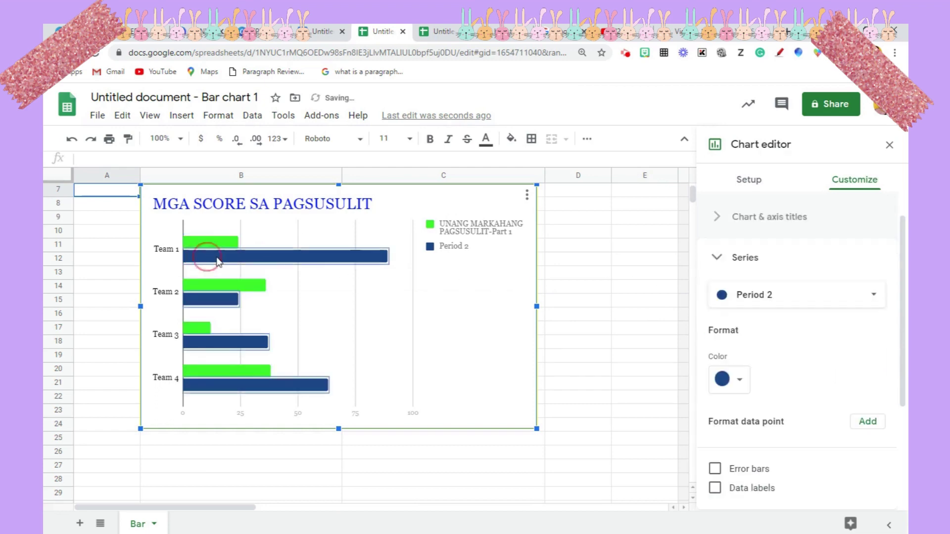
pyautogui.click(873, 296)
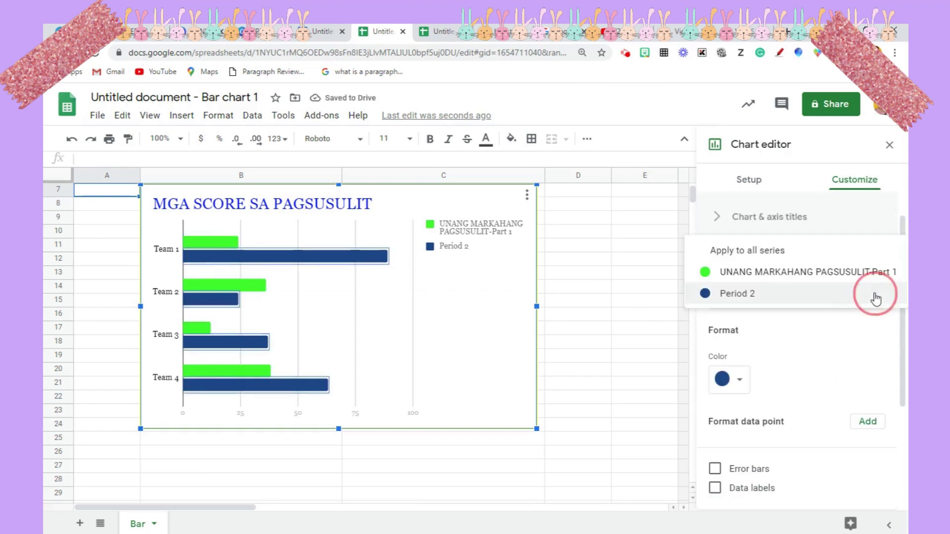
pyautogui.click(740, 382)
pyautogui.click(740, 381)
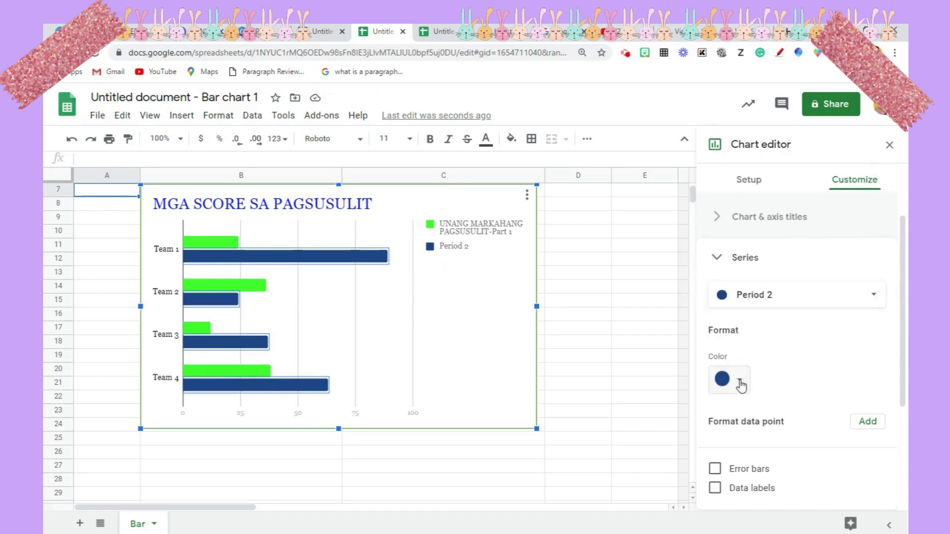
pyautogui.click(740, 381)
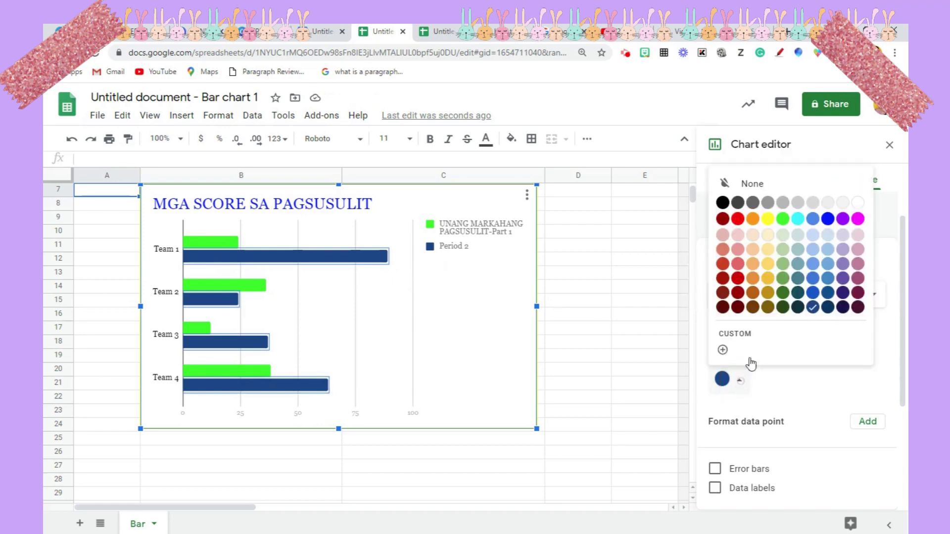
pyautogui.click(798, 220)
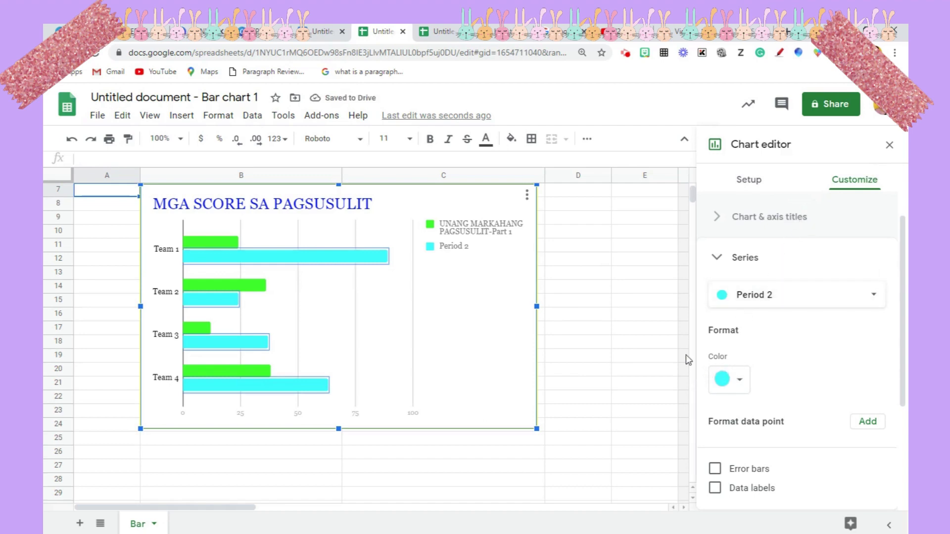
pyautogui.click(323, 31)
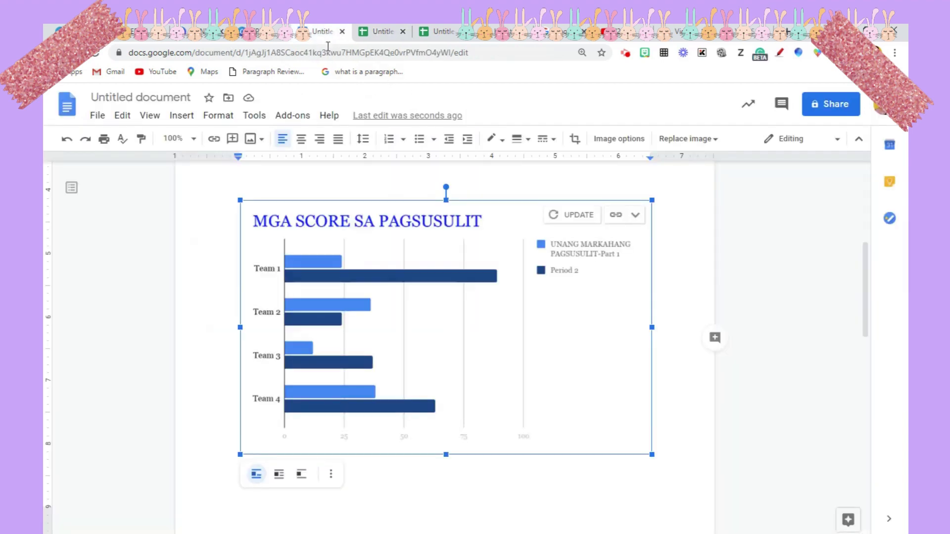
pyautogui.click(561, 219)
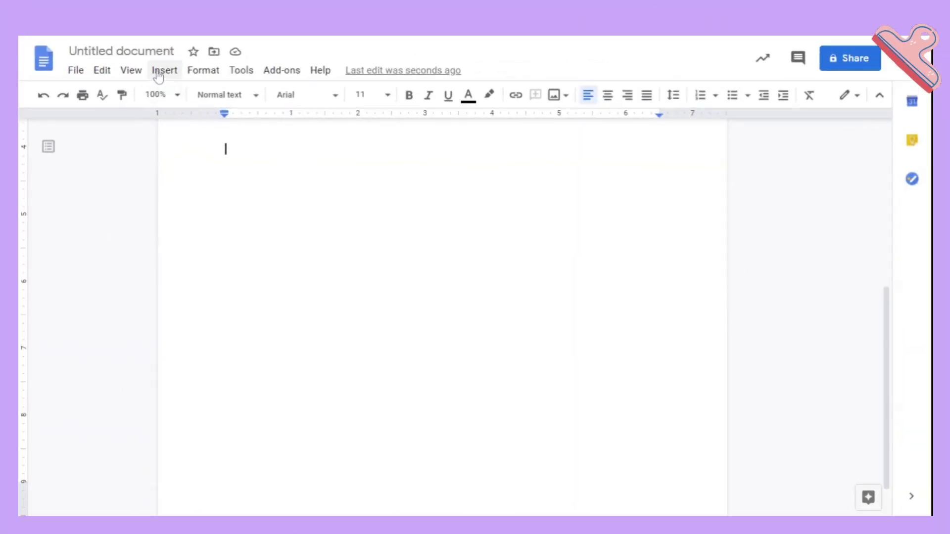
# Step: Insert a bar chart at the cursor position in the document
pyautogui.click(158, 73)
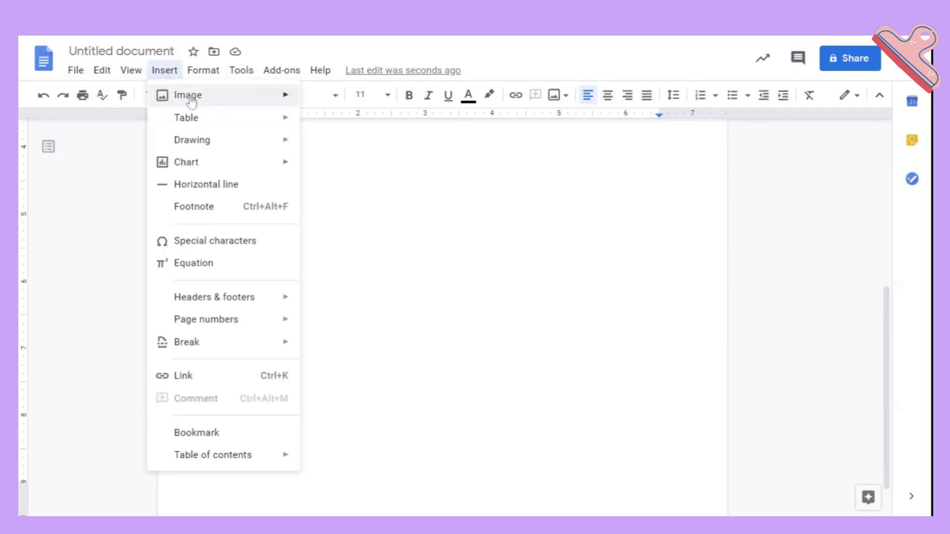
pyautogui.moveTo(190, 167)
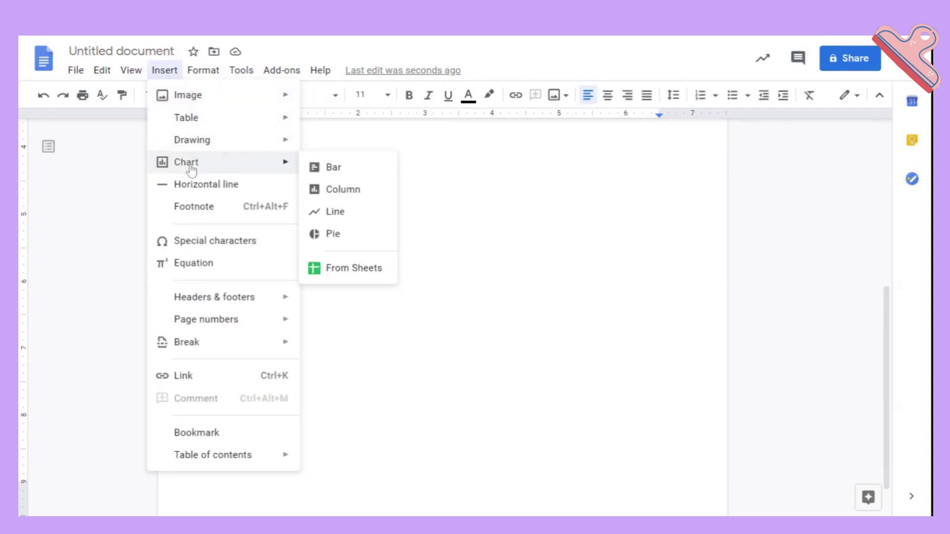
pyautogui.click(343, 171)
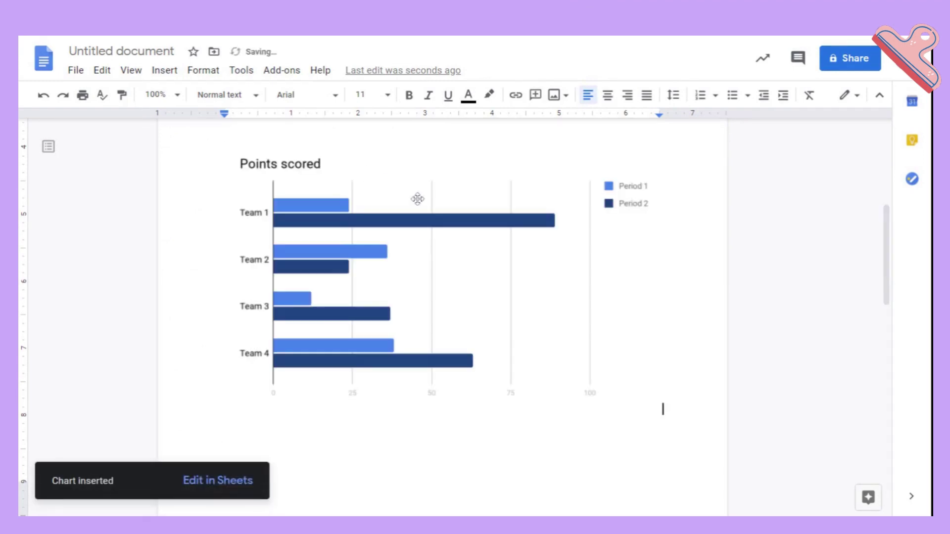
# Step: Shrink the inserted chart, enlarge it to the text width, reduce it to about 2.3 inches wide, and center it
pyautogui.click(443, 219)
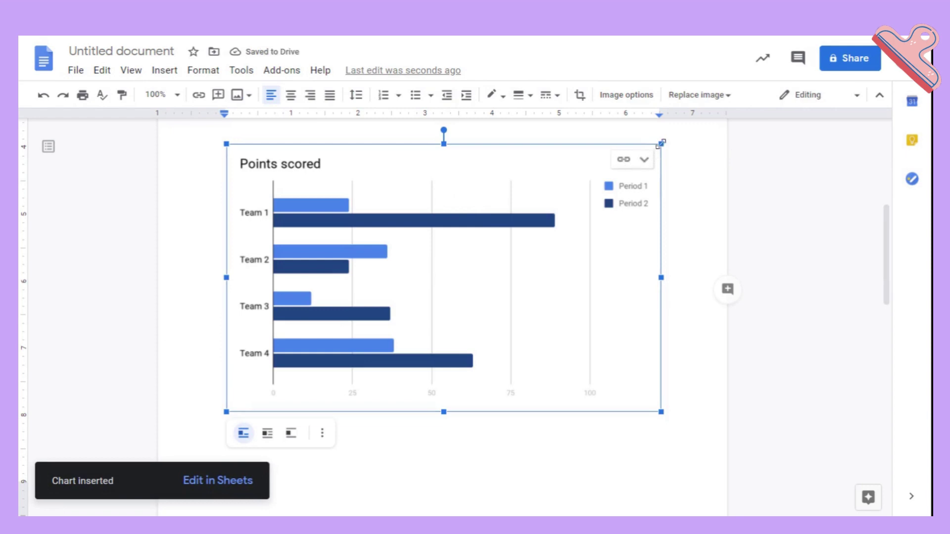
pyautogui.moveTo(660, 144); pyautogui.dragTo(350, 373)
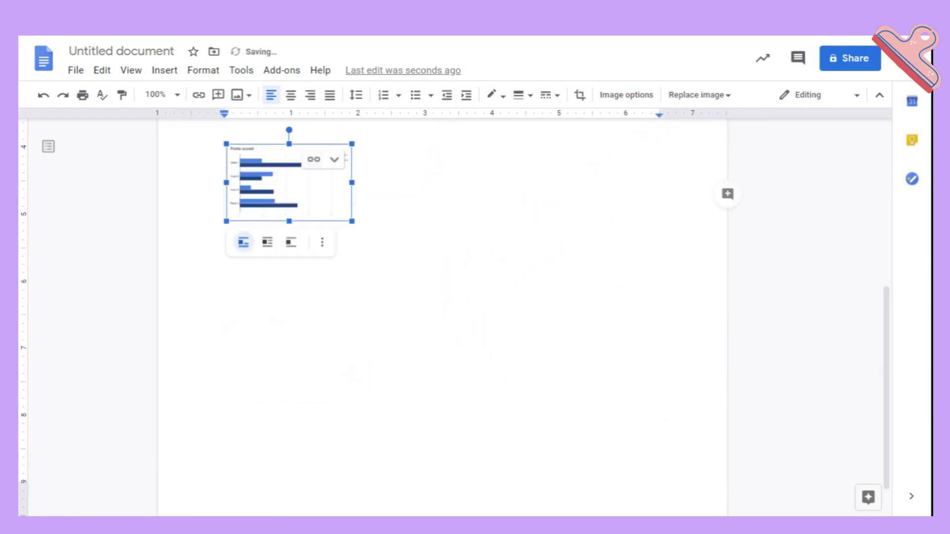
pyautogui.moveTo(352, 221); pyautogui.dragTo(662, 352)
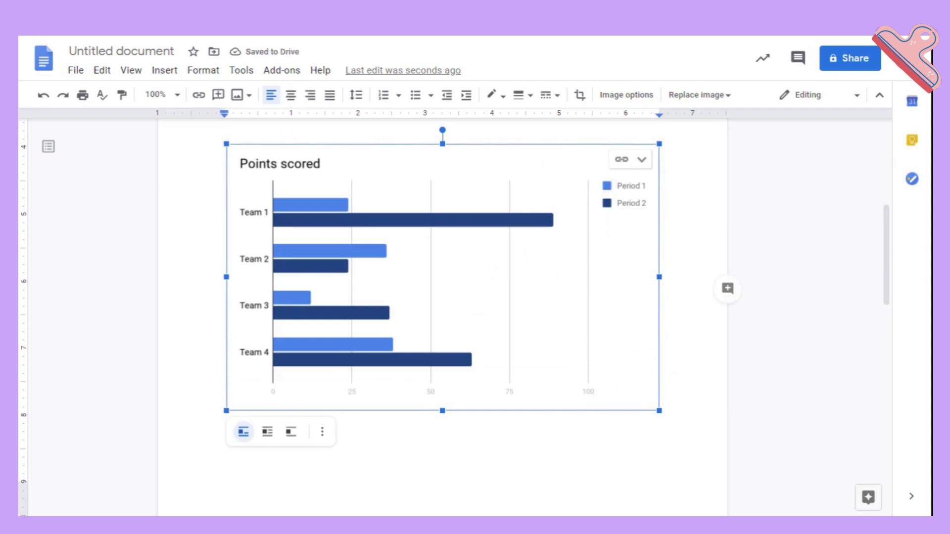
pyautogui.moveTo(226, 411); pyautogui.dragTo(542, 243)
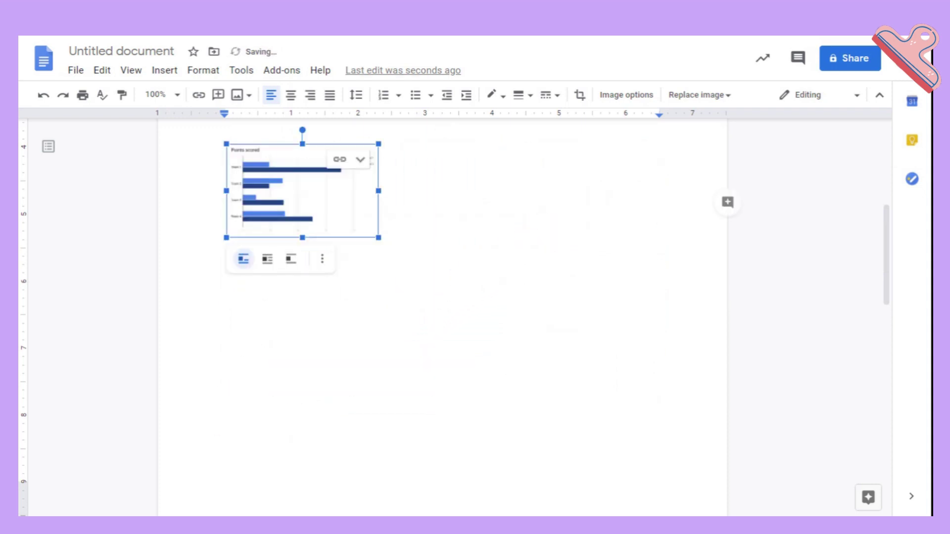
pyautogui.click(291, 97)
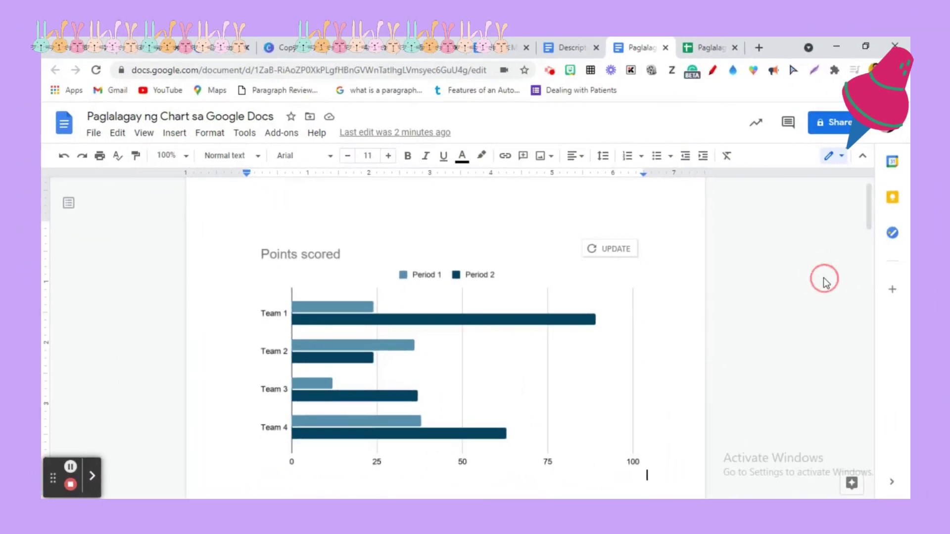
# Step: Update the linked "Points scored" chart in the "Paglalagay ng Chart sa Google Docs" document from its source
pyautogui.click(598, 252)
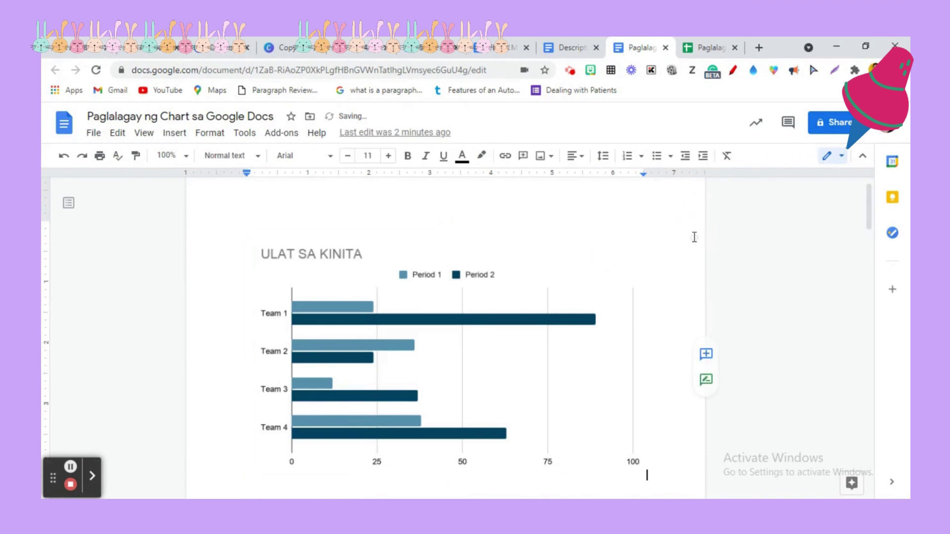
pyautogui.click(588, 267)
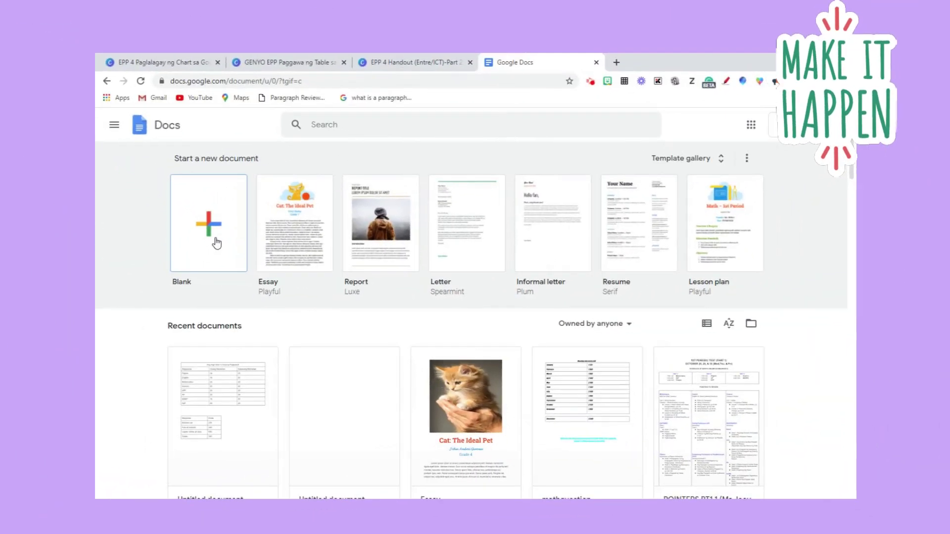
# Step: Create a blank Google Docs document and insert a bar chart into it
pyautogui.click(217, 240)
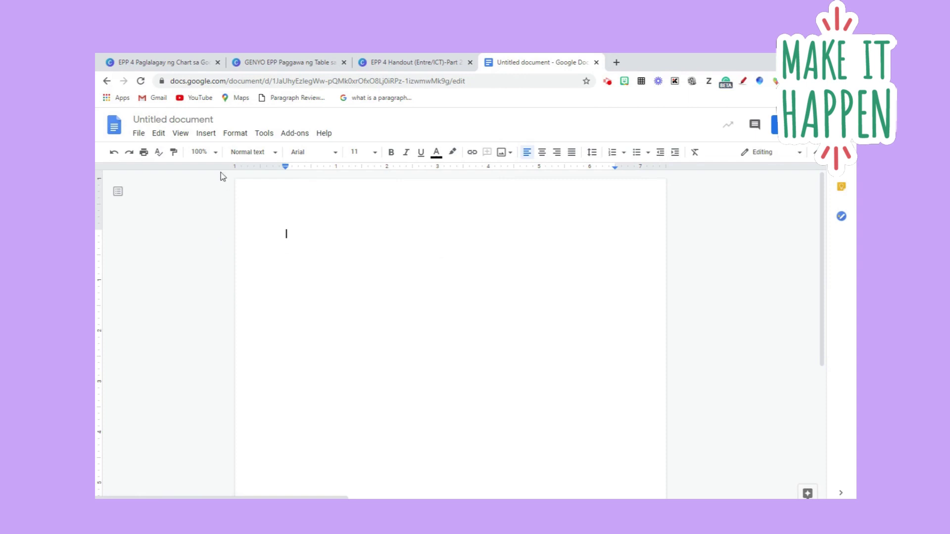
pyautogui.click(204, 135)
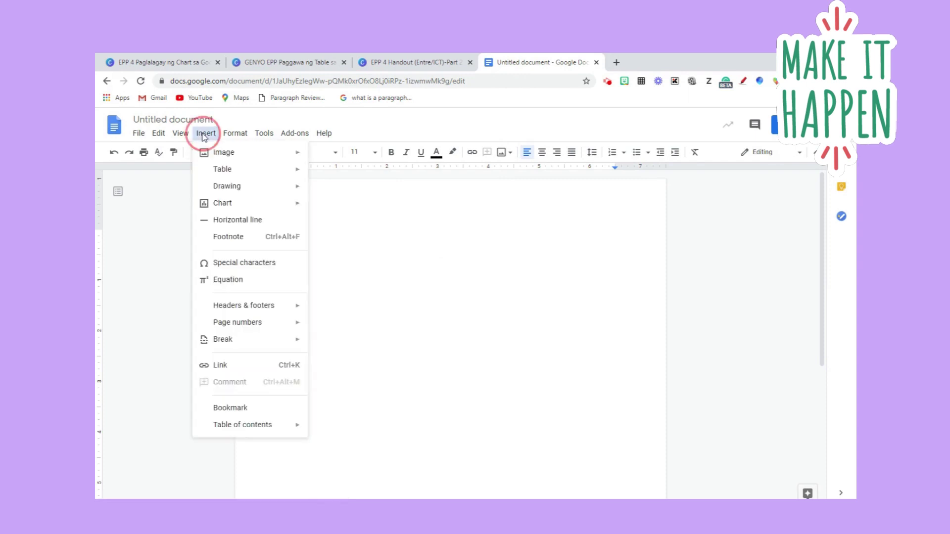
pyautogui.click(225, 203)
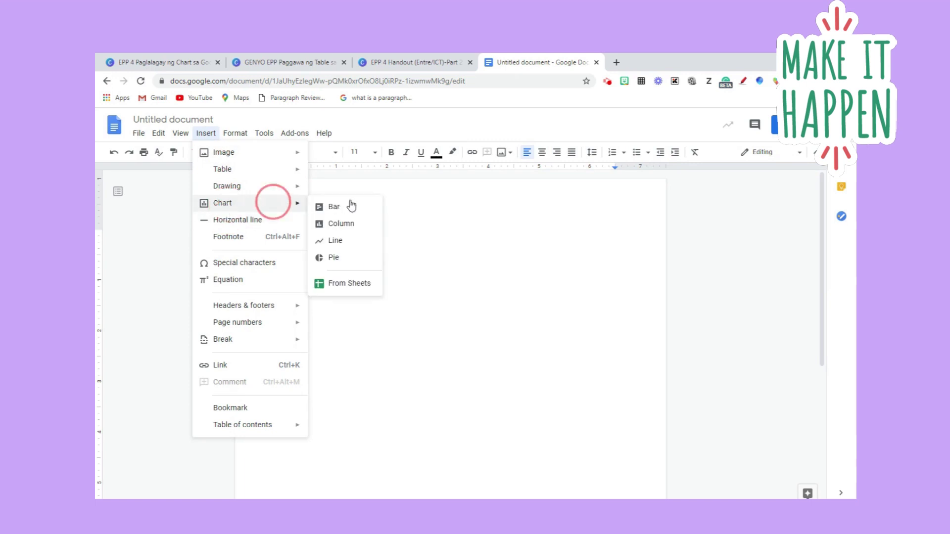
pyautogui.click(334, 207)
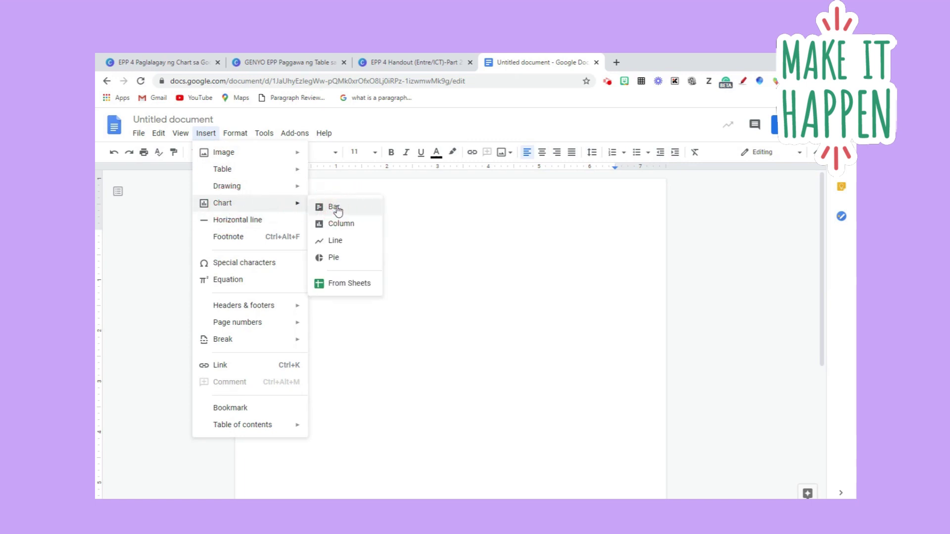
pyautogui.click(334, 207)
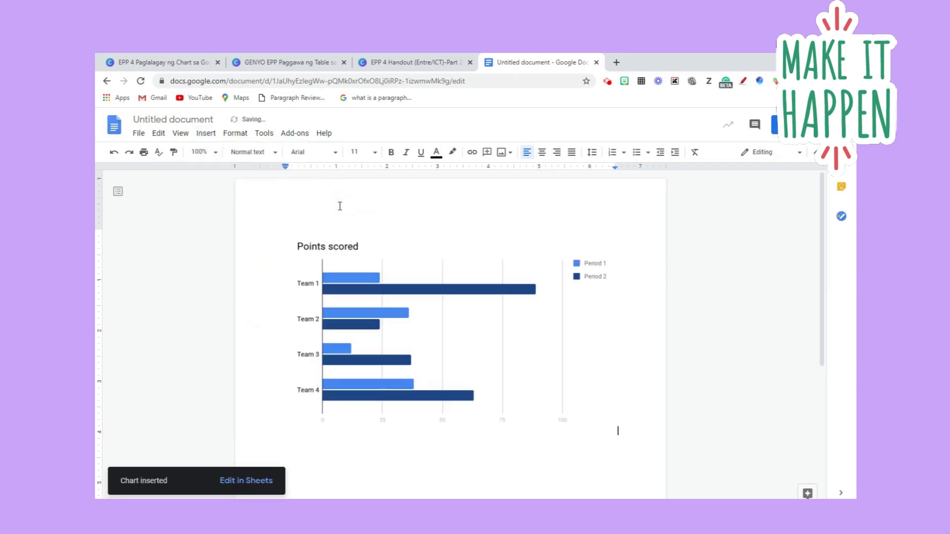
# Step: Open the source spreadsheet of the newly inserted bar chart
pyautogui.click(454, 306)
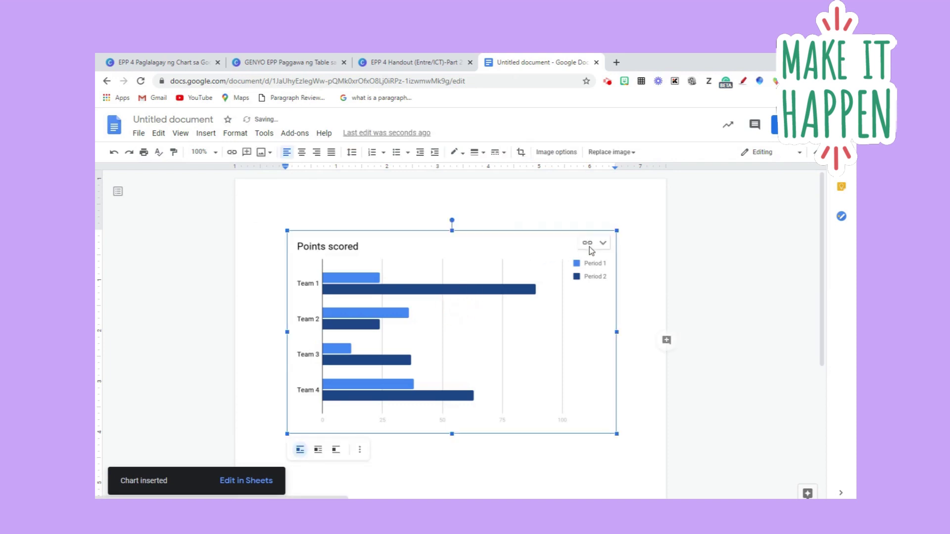
pyautogui.click(603, 243)
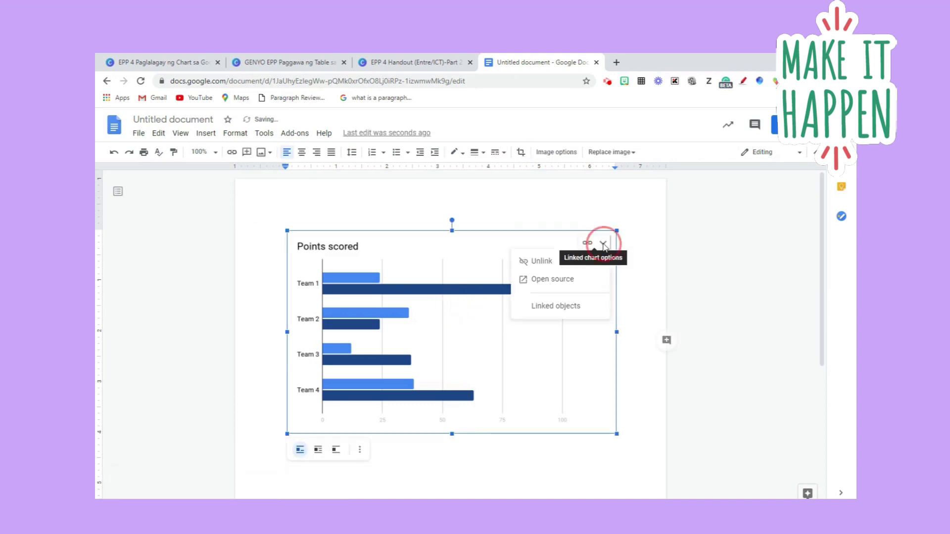
pyautogui.click(526, 280)
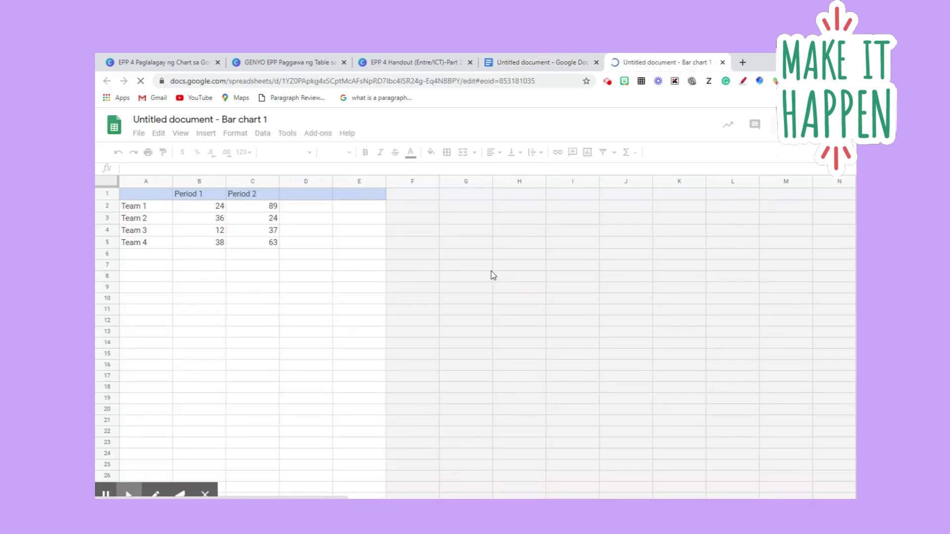
pyautogui.click(206, 495)
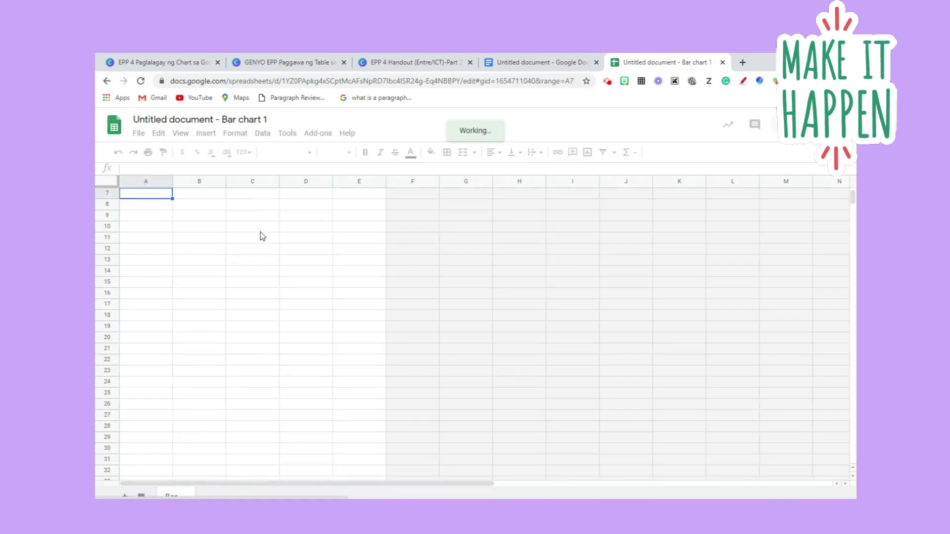
# Step: Delete the Period 2 column from the chart's data table
pyautogui.click(270, 197)
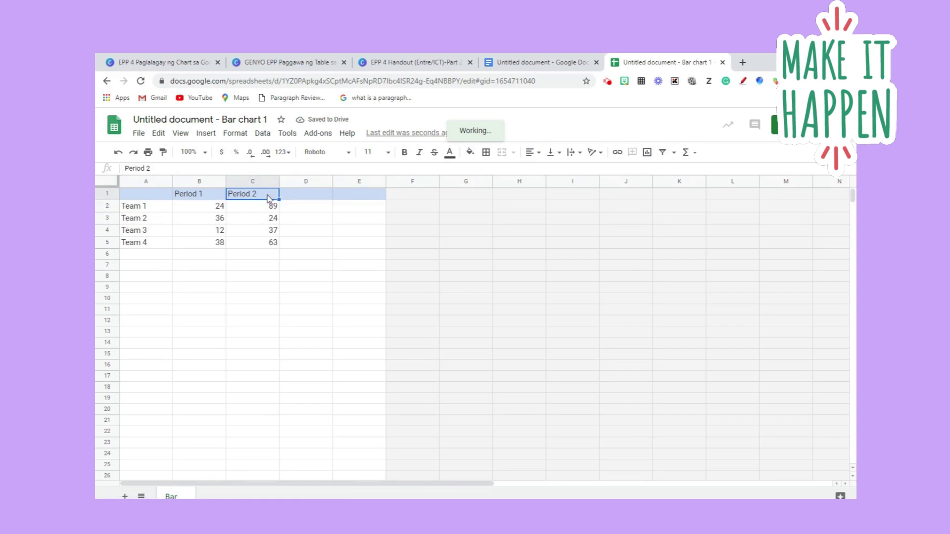
pyautogui.moveTo(267, 198); pyautogui.dragTo(263, 252)
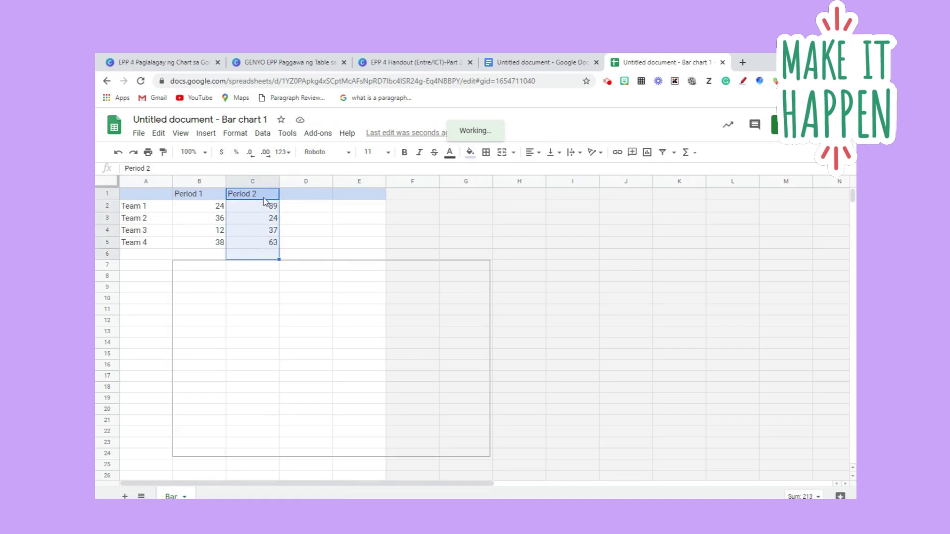
pyautogui.rightClick(260, 237)
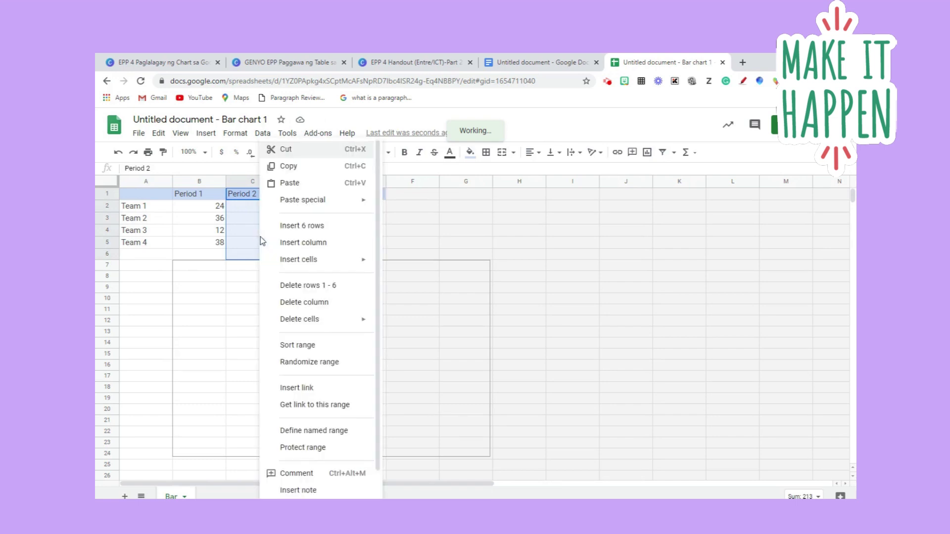
pyautogui.click(301, 304)
pyautogui.click(317, 243)
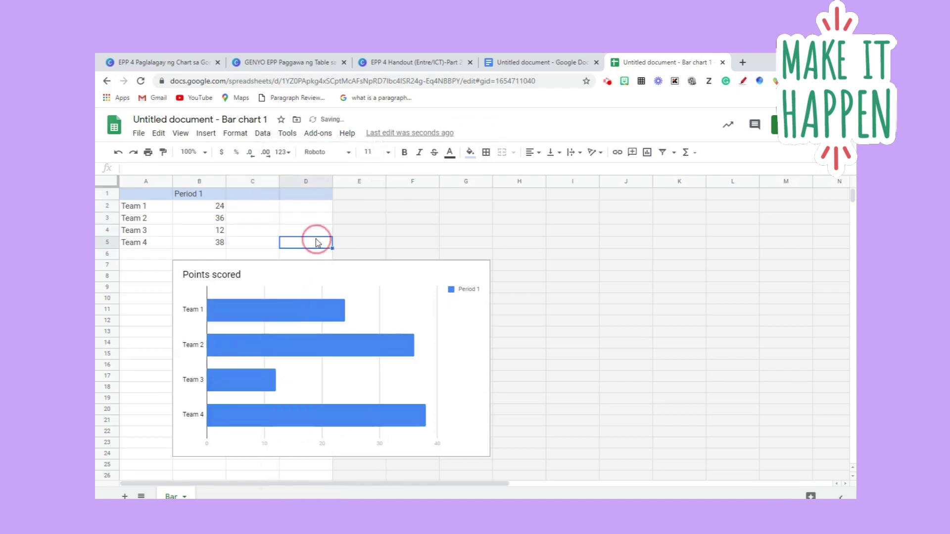
# Step: Enter the column headings "Meryenda" in cell A1 and "Kinita" in cell B1
pyautogui.click(151, 196)
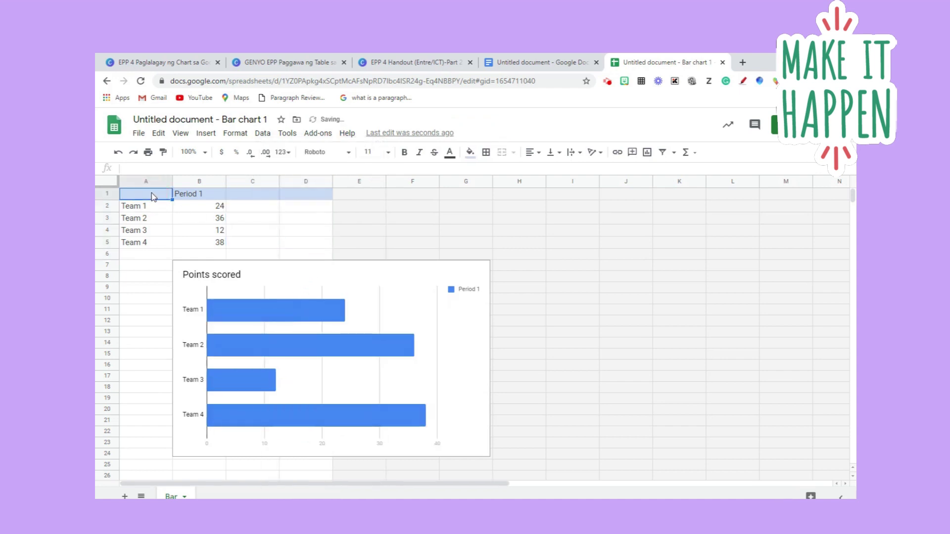
pyautogui.write('Meryen')
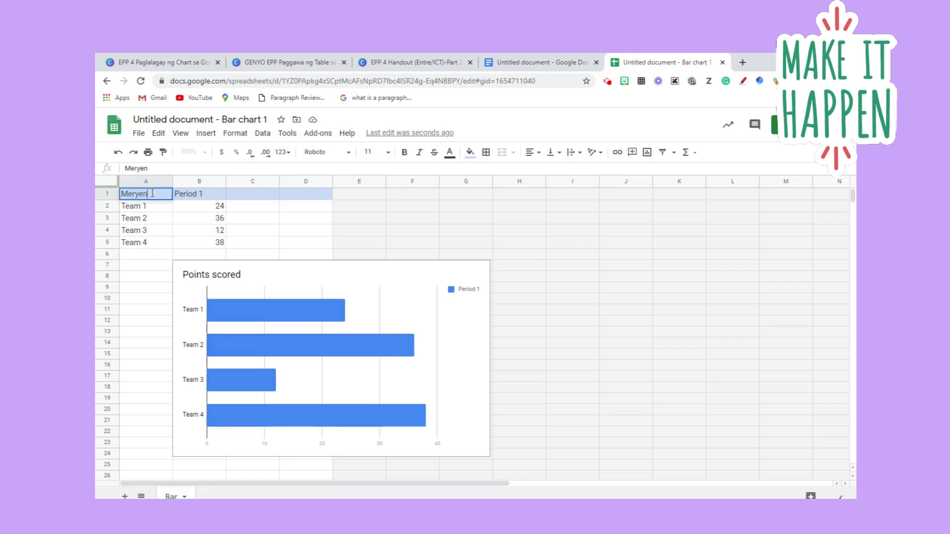
pyautogui.write('da')
pyautogui.click(191, 199)
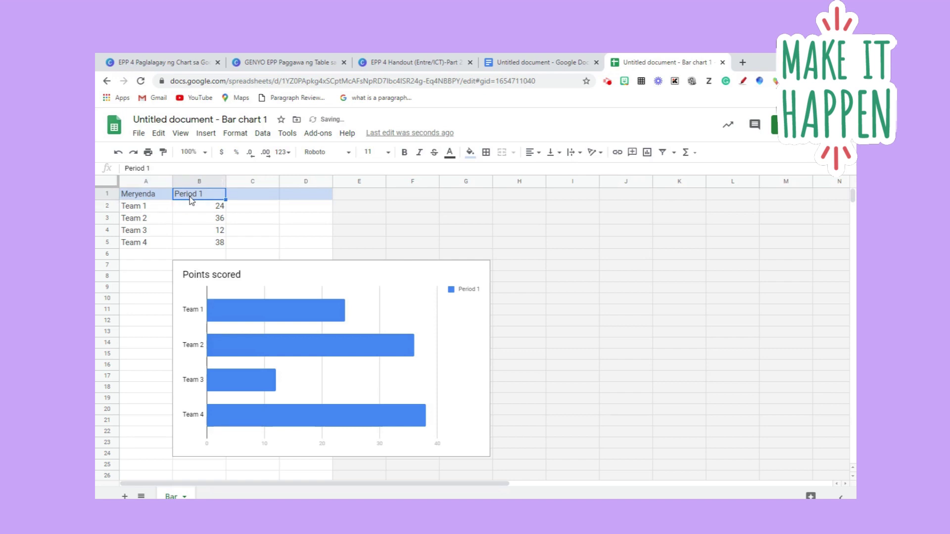
pyautogui.write('Kinita')
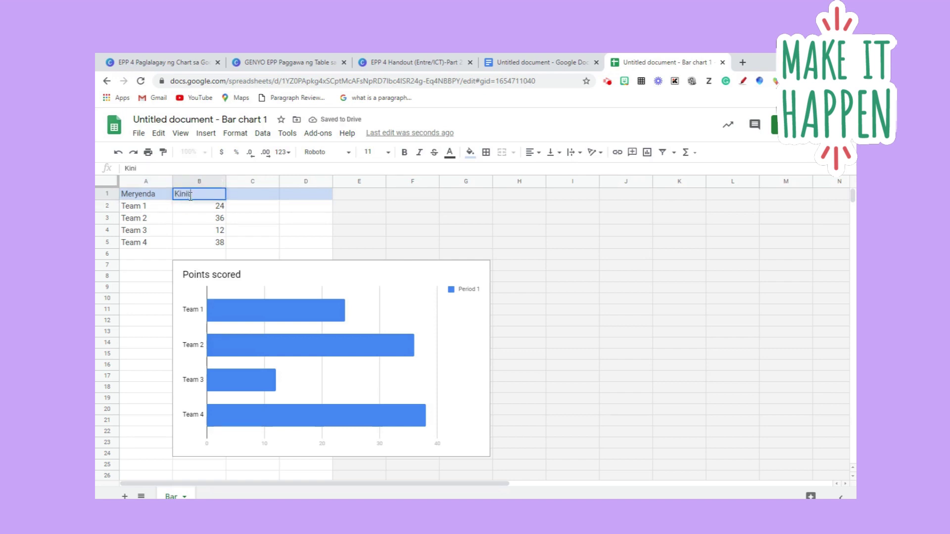
# Step: Enter "Banana cue" in cell A2 and its earnings of 235 in cell B2
pyautogui.click(155, 206)
pyautogui.write('Ban')
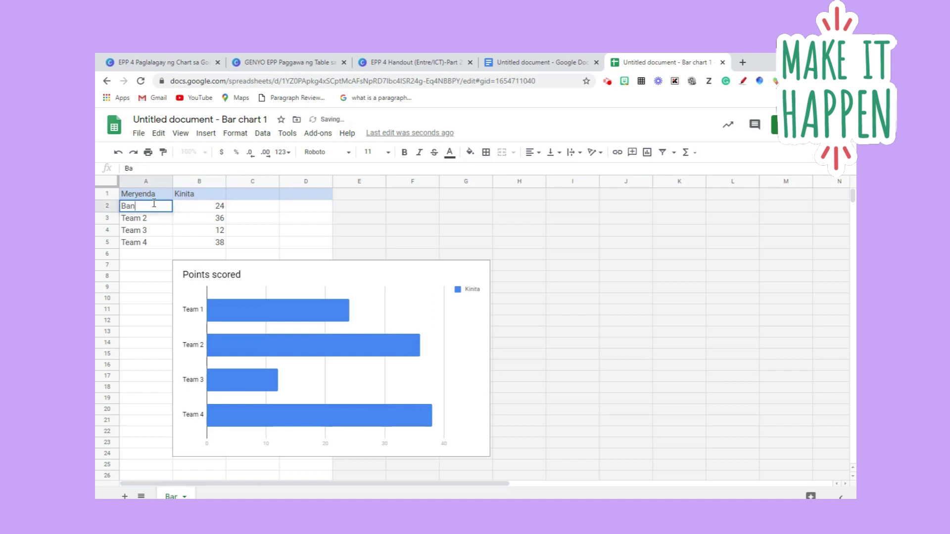
pyautogui.write('ana cue')
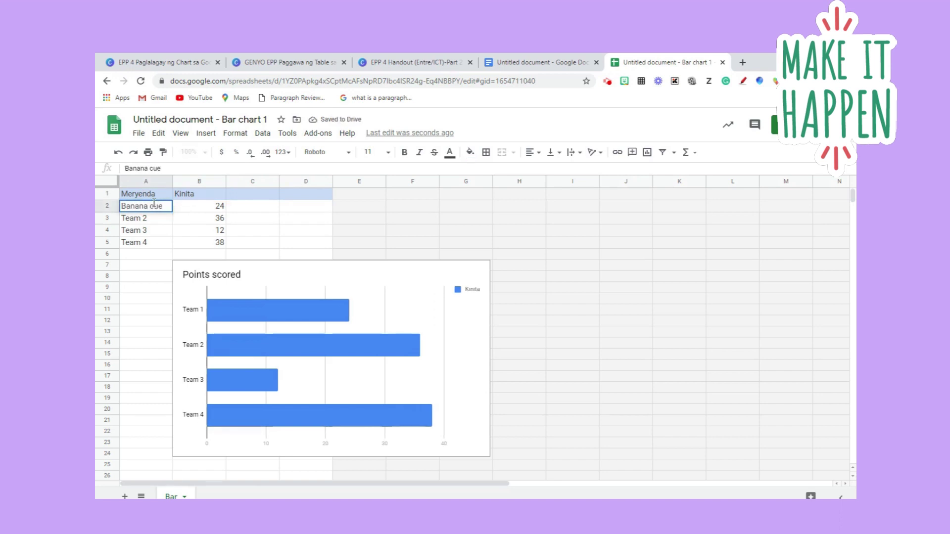
pyautogui.click(206, 210)
pyautogui.write('235')
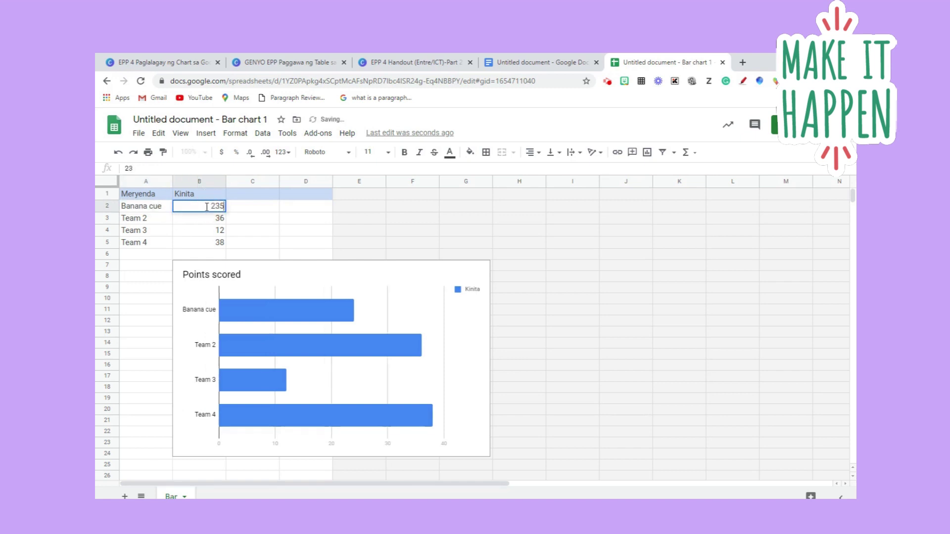
# Step: Enter "Puto at kutsinta" in cell A3 with 340 in B3, widening column A to fit the snack names
pyautogui.click(132, 220)
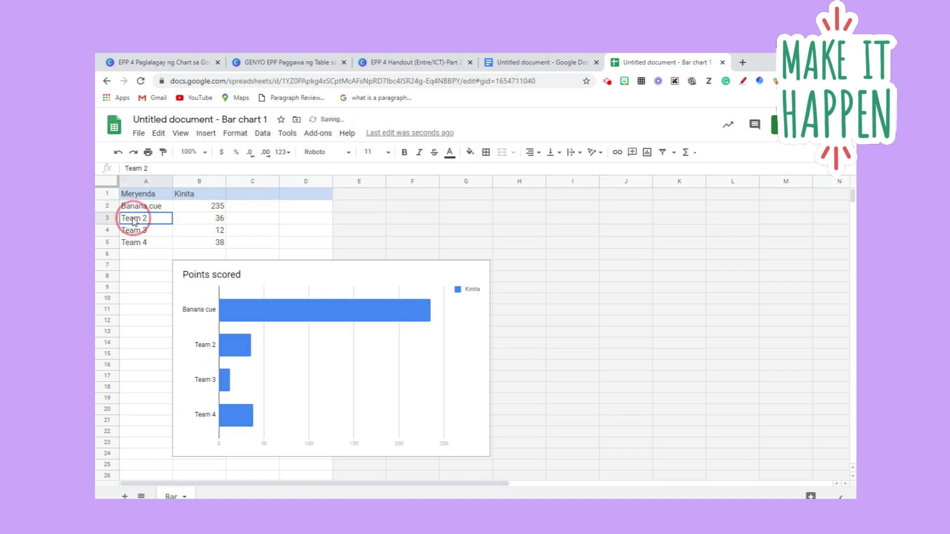
pyautogui.write('Pu')
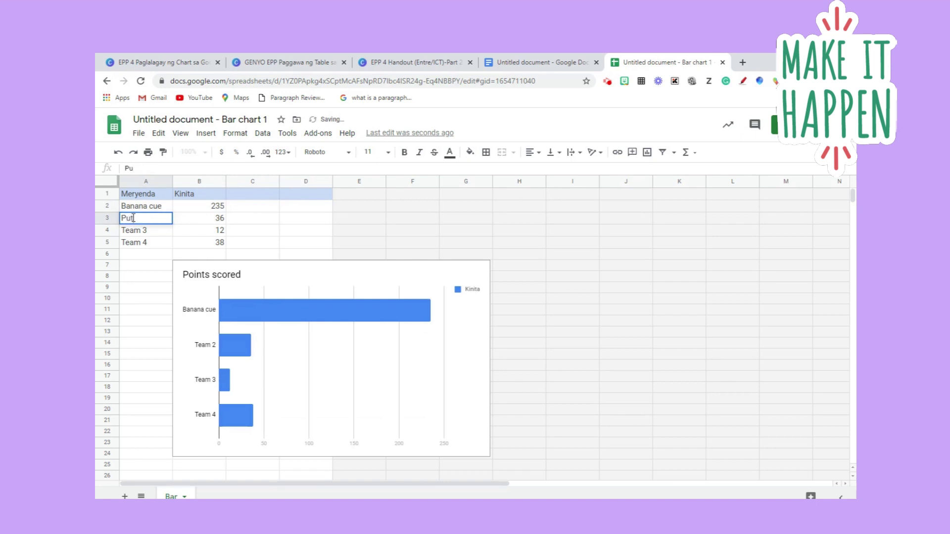
pyautogui.write('to at kutsinta')
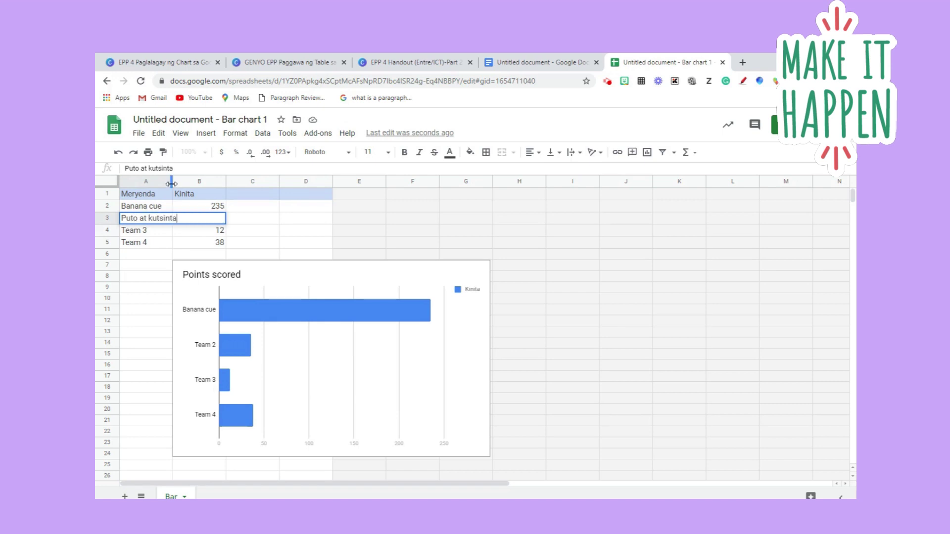
pyautogui.moveTo(172, 181); pyautogui.dragTo(228, 181)
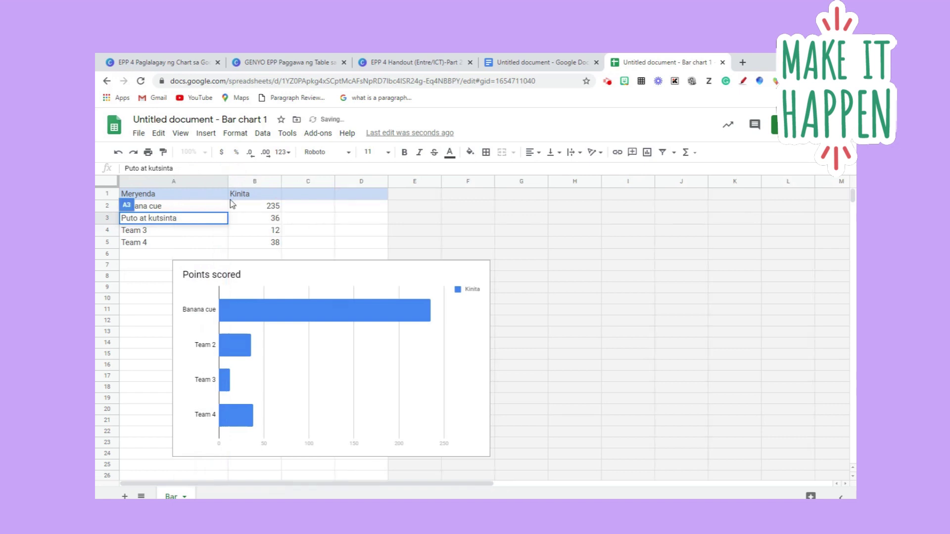
pyautogui.click(255, 225)
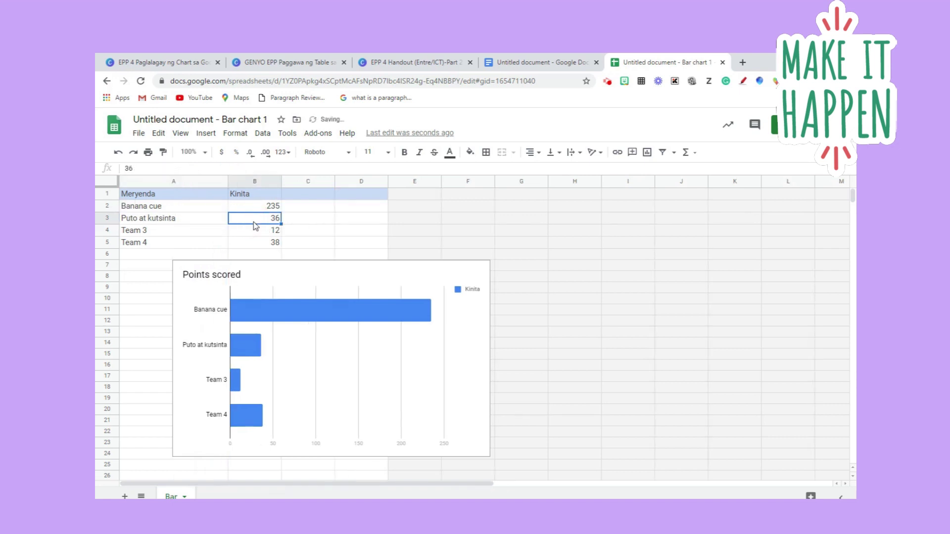
pyautogui.write('340')
# Step: Enter "Lugaw, tokwa, at okoy" in cell A4 and its earnings of 450 in cell B4
pyautogui.click(187, 231)
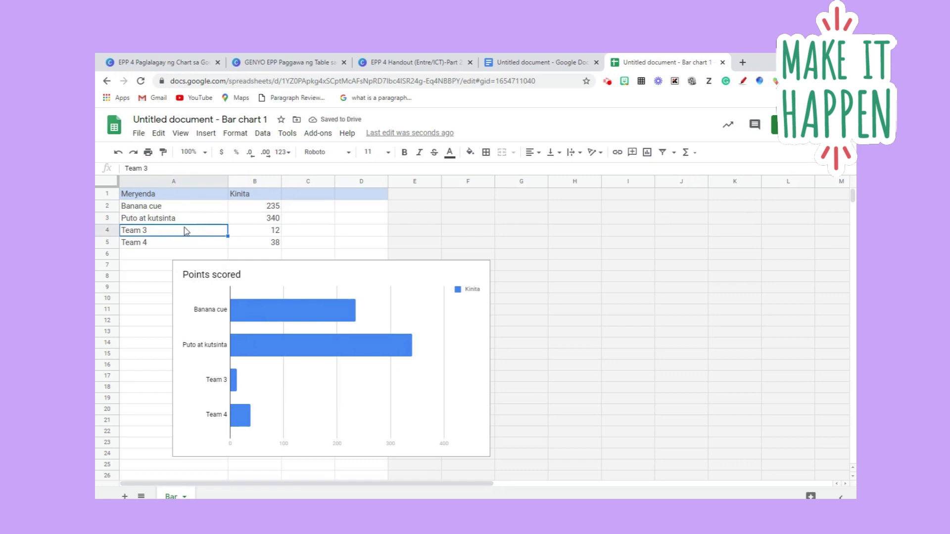
pyautogui.write('Luga')
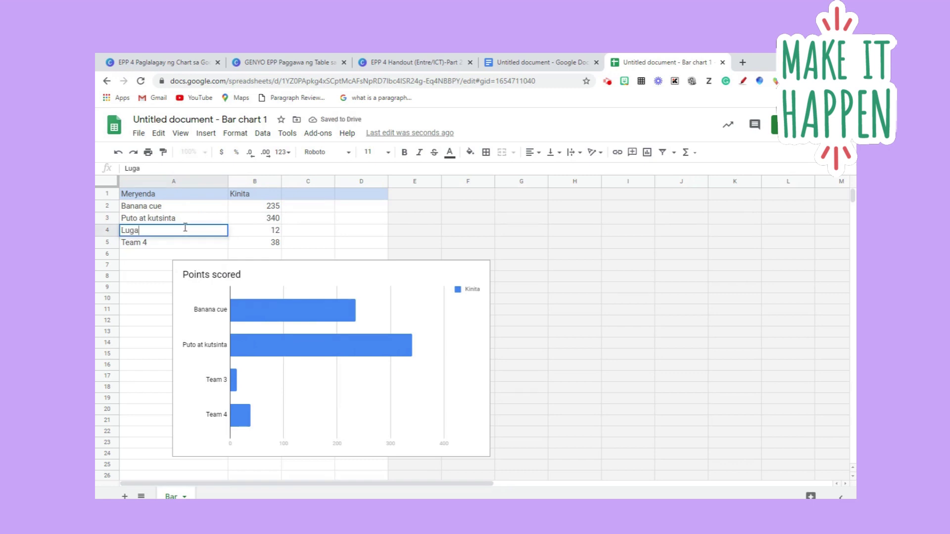
pyautogui.write('w, tokwa, at okoy')
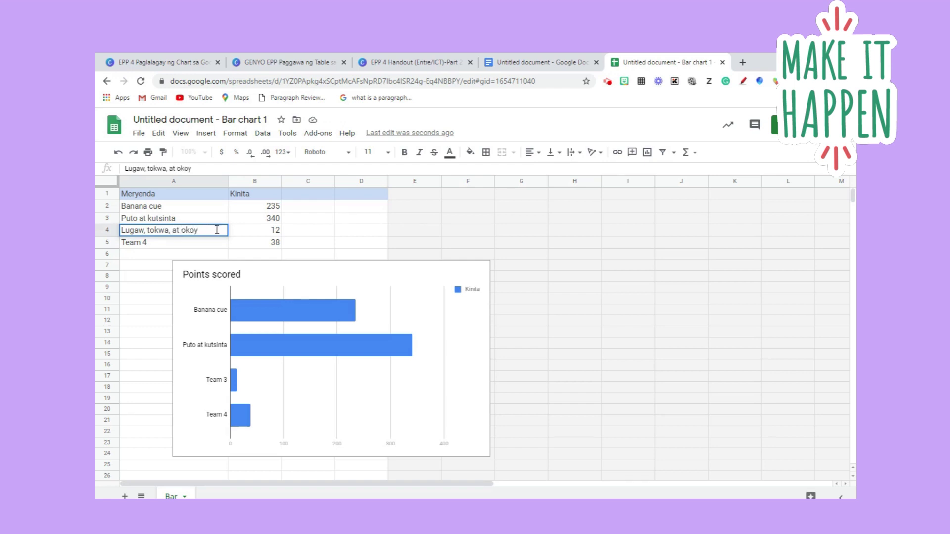
pyautogui.click(249, 232)
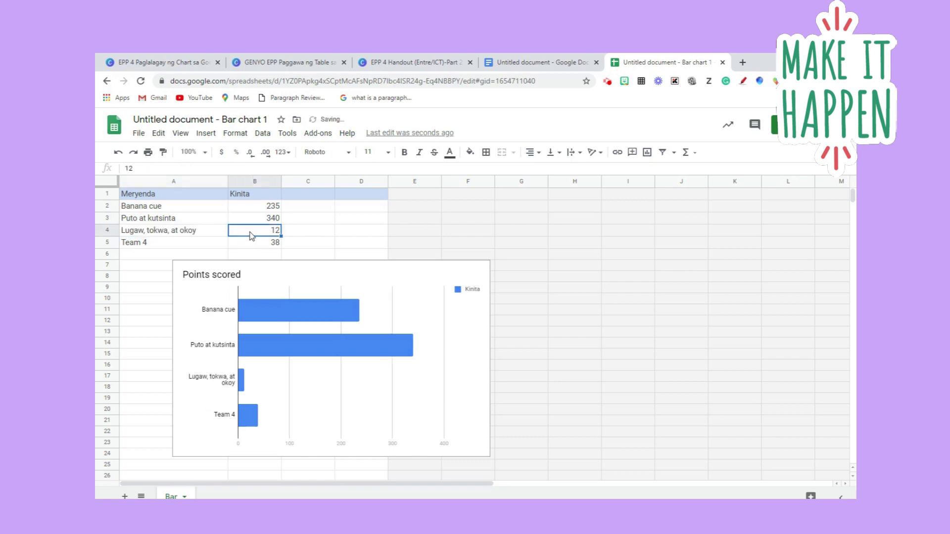
pyautogui.write('450')
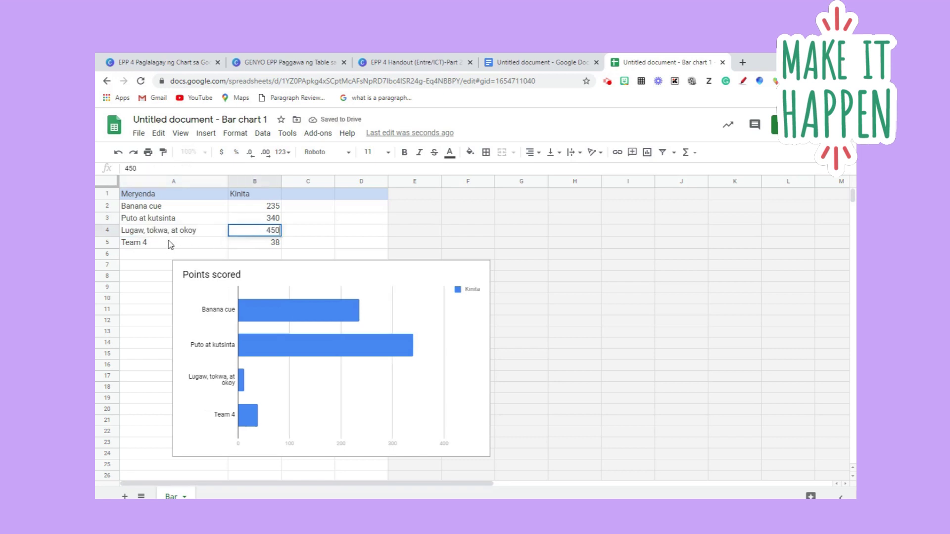
# Step: Enter "Sopas" in cell A5 and its earnings of 390 in cell B5
pyautogui.click(165, 246)
pyautogui.write('Sopas')
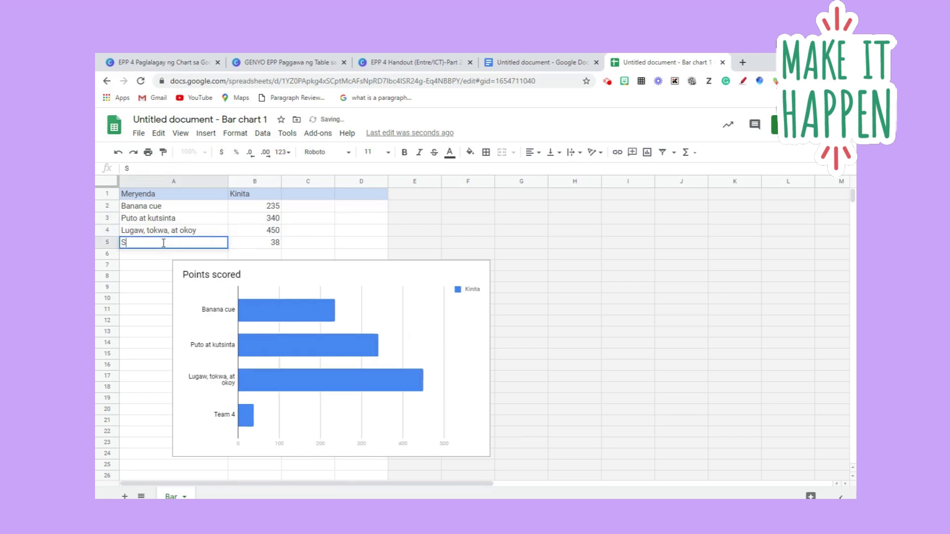
pyautogui.click(252, 244)
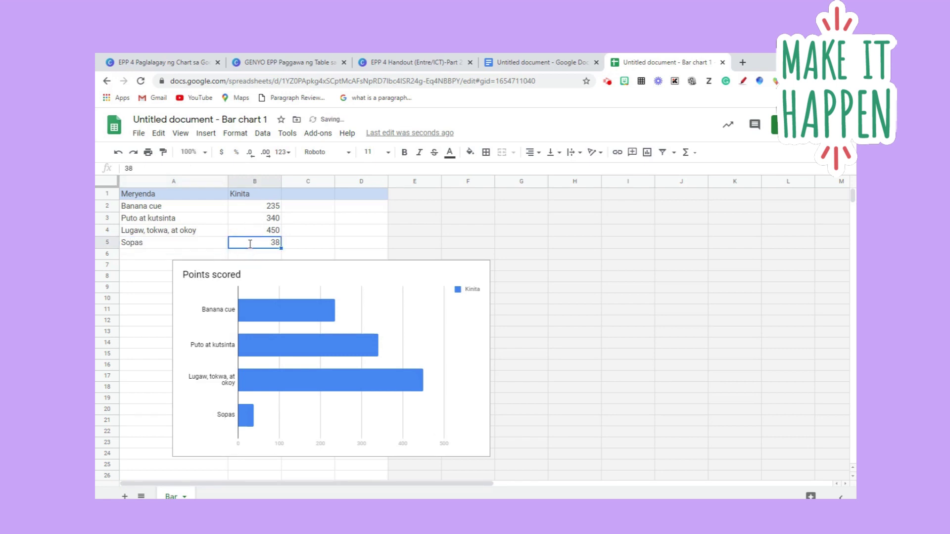
pyautogui.write('390')
# Step: Change the bar chart's title text to "Kinita sa Pagtitinda ng Meryenda"
pyautogui.click(324, 302)
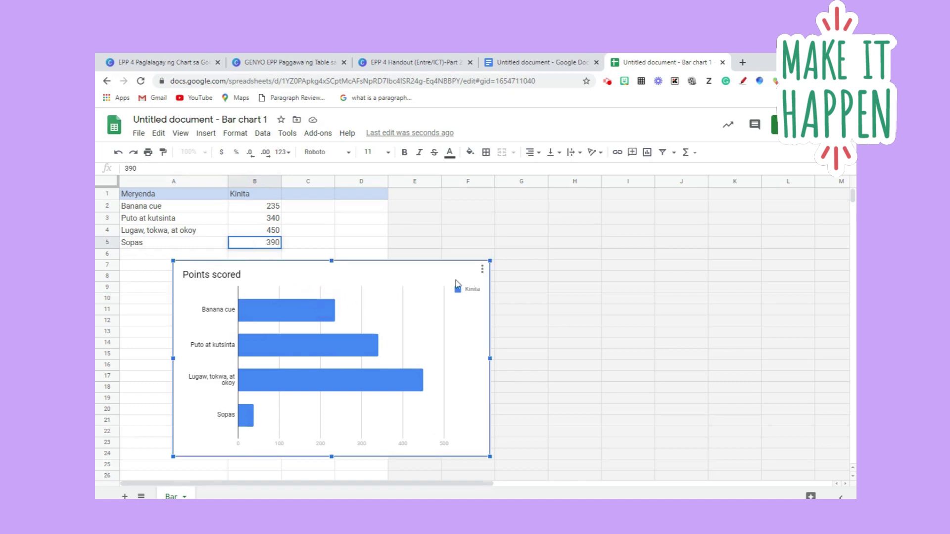
pyautogui.click(482, 273)
pyautogui.click(434, 287)
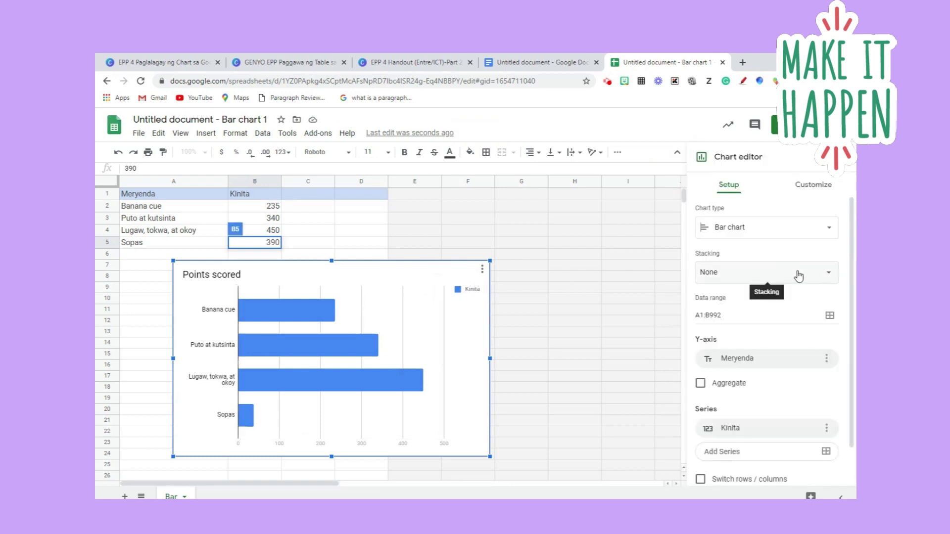
pyautogui.click(811, 185)
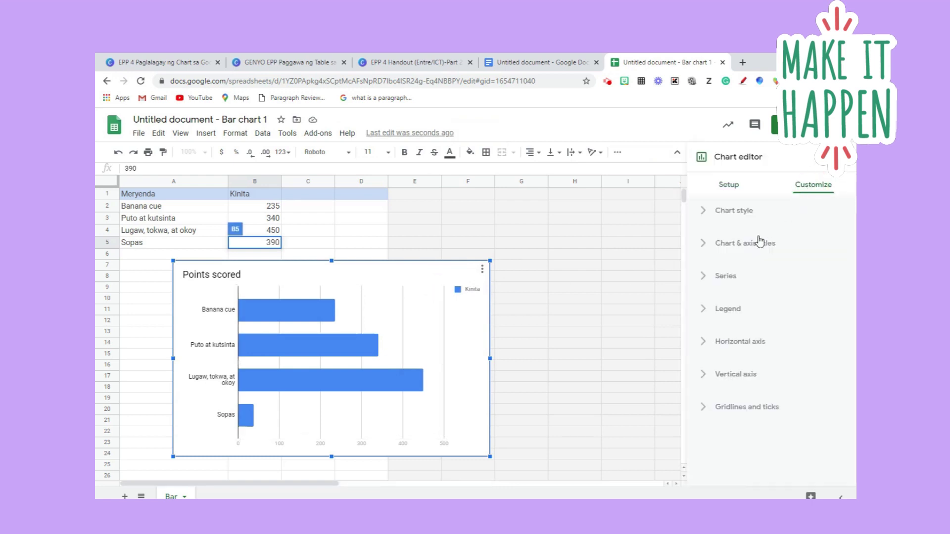
pyautogui.click(729, 247)
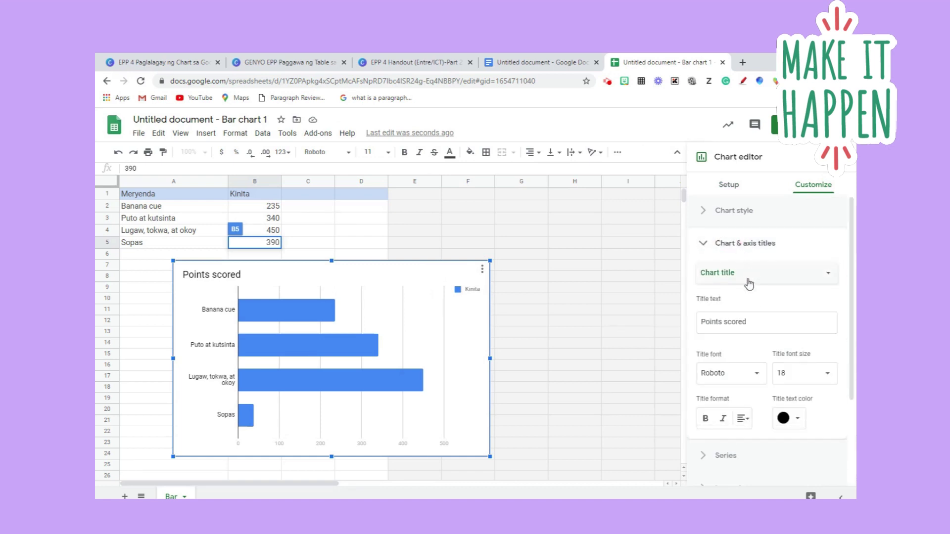
pyautogui.moveTo(754, 322); pyautogui.dragTo(703, 322)
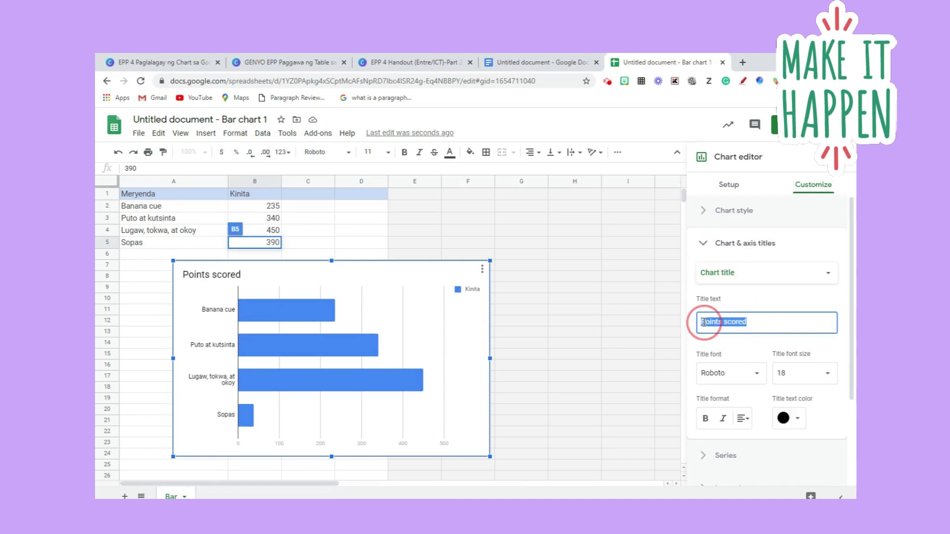
pyautogui.press('BackSpace')
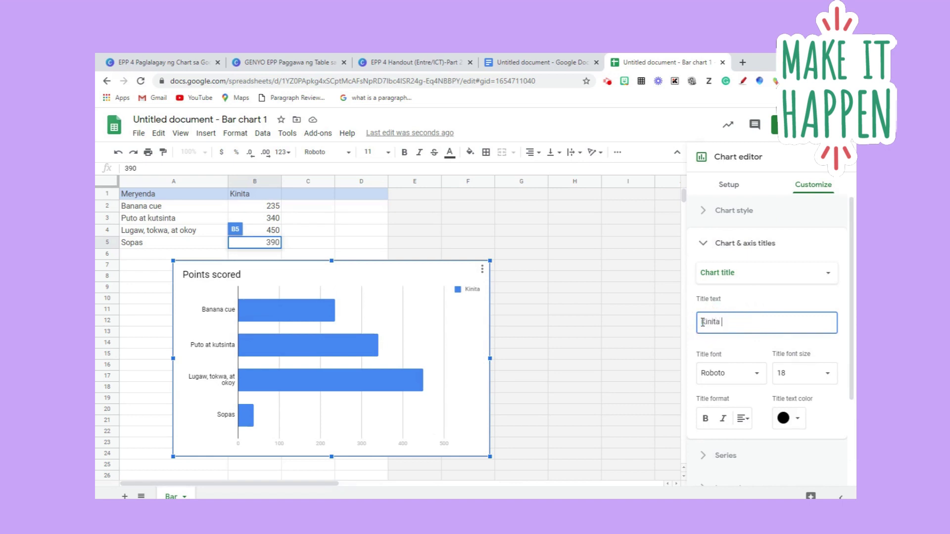
pyautogui.write('Kinita ')
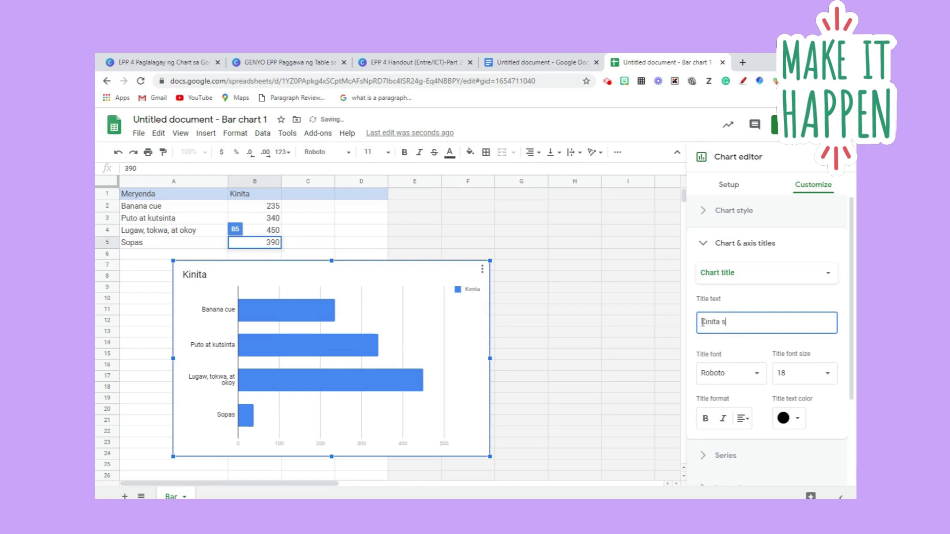
pyautogui.write('sa Pagtitinda ng Meryenda')
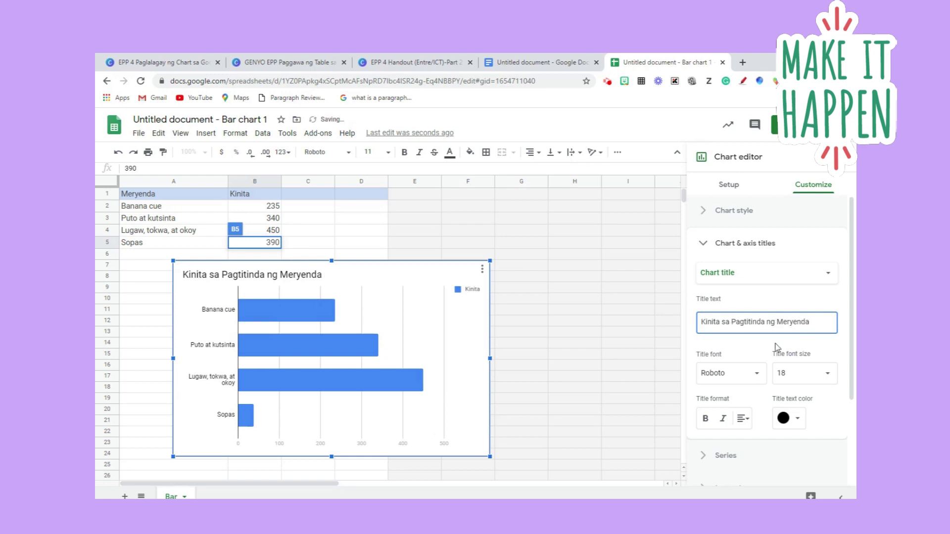
# Step: Format the chart title in blue Comic Sans MS with a font size of 30
pyautogui.click(800, 419)
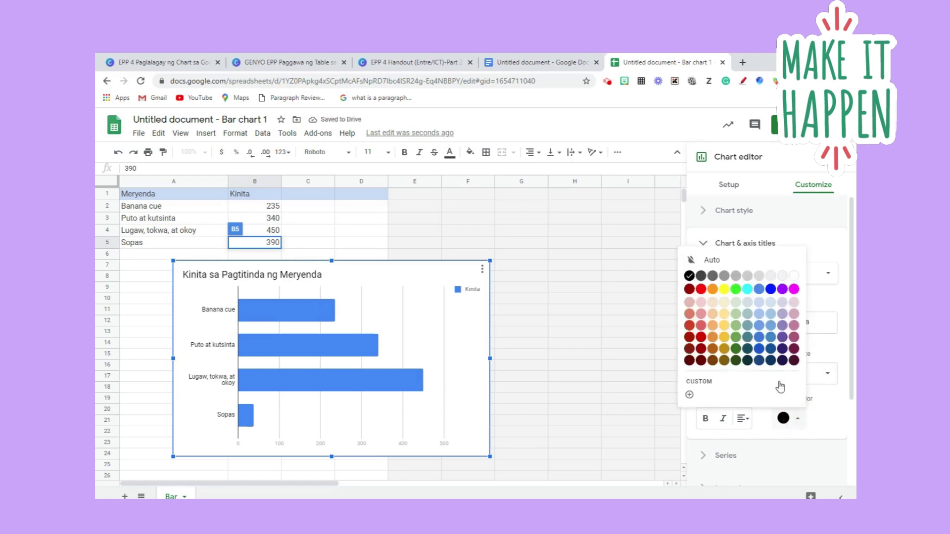
pyautogui.click(772, 294)
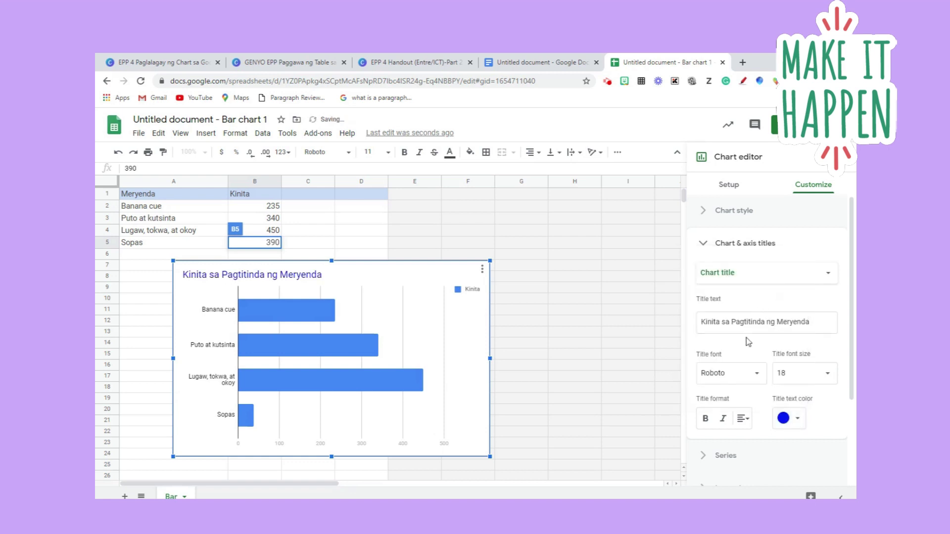
pyautogui.click(752, 374)
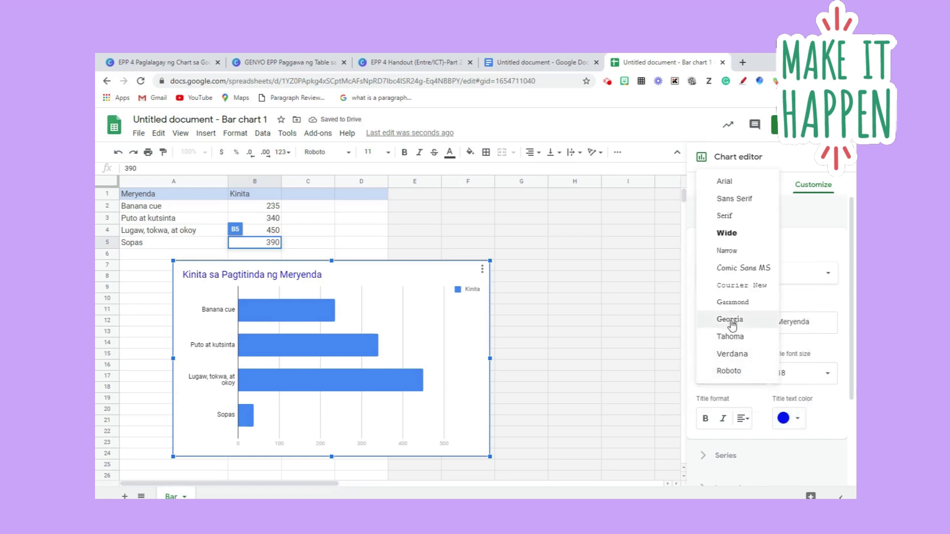
pyautogui.click(735, 275)
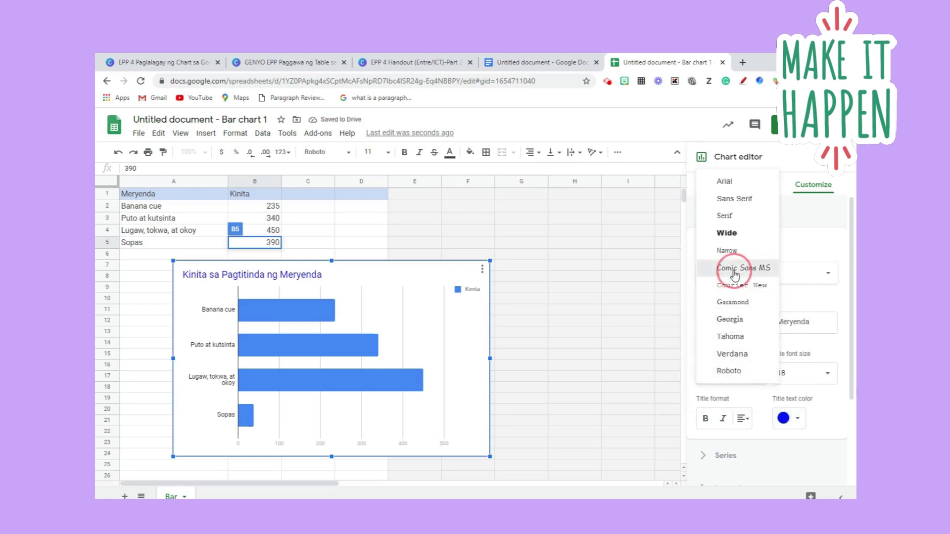
pyautogui.click(827, 375)
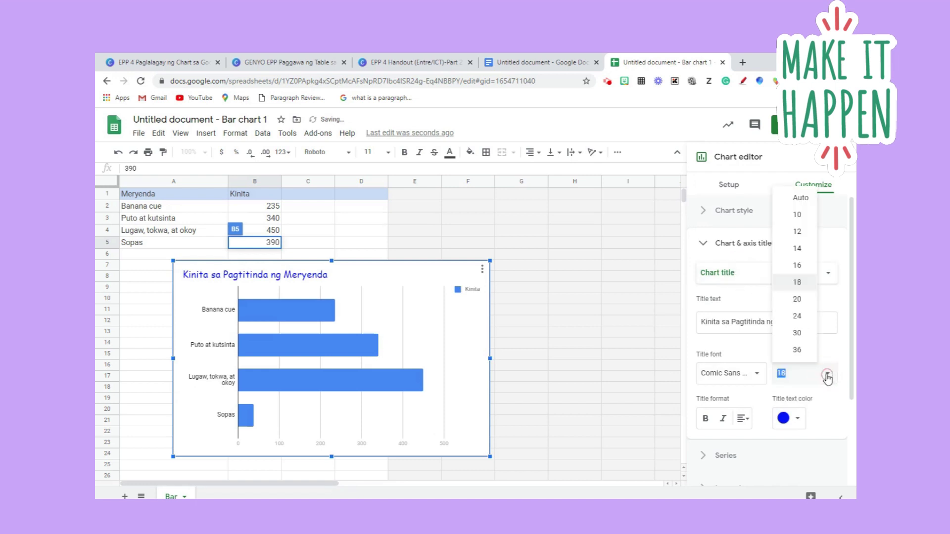
pyautogui.click(796, 333)
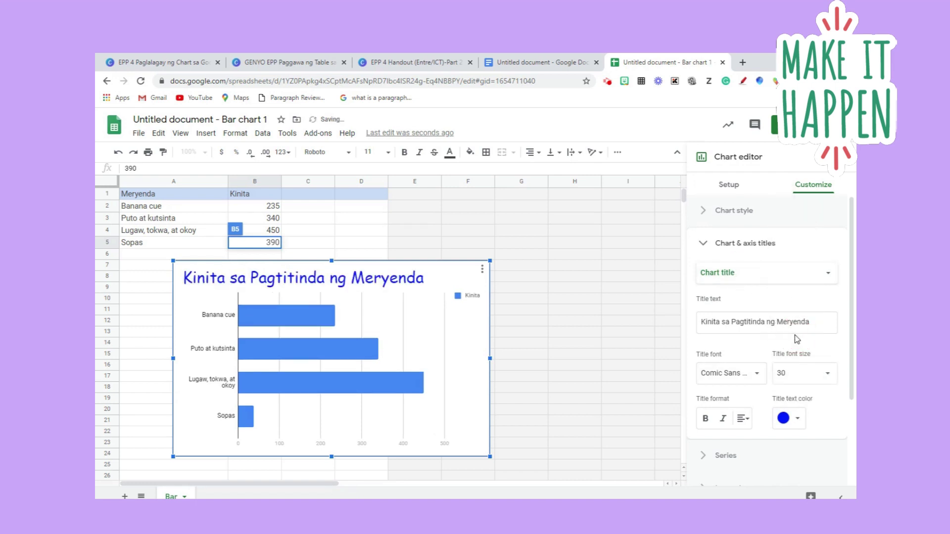
# Step: Center the chart title and make it bold
pyautogui.click(748, 422)
pyautogui.click(757, 440)
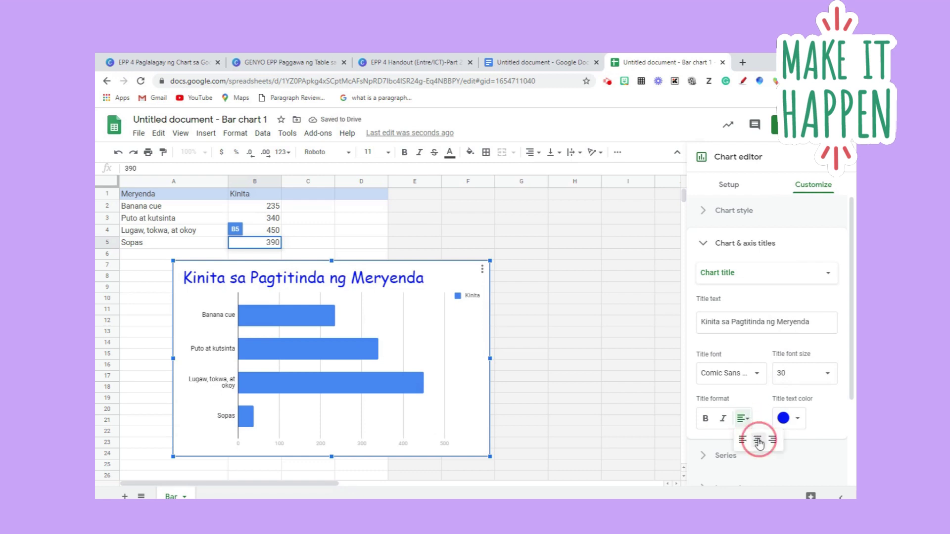
pyautogui.click(706, 420)
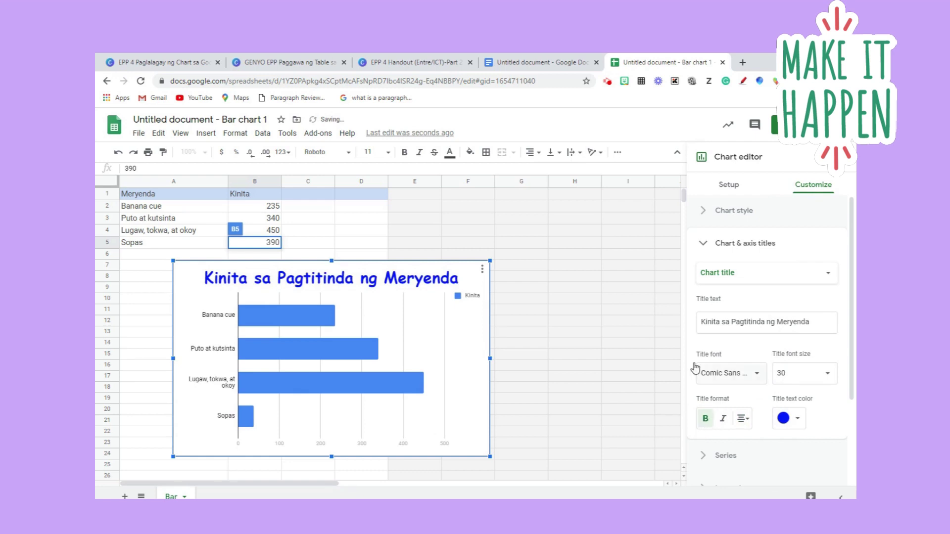
# Step: Switch to the Google Docs document and update its linked bar chart from the source spreadsheet
pyautogui.click(508, 64)
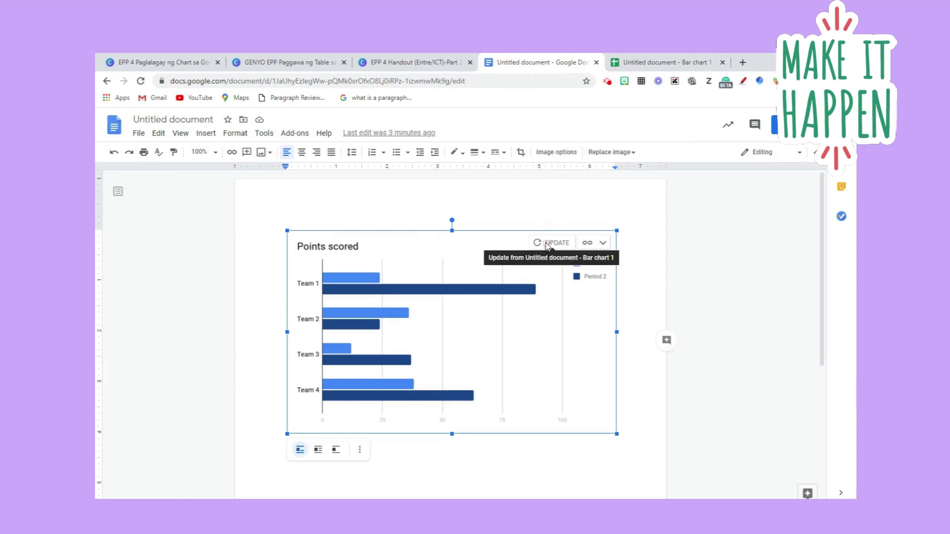
pyautogui.click(545, 243)
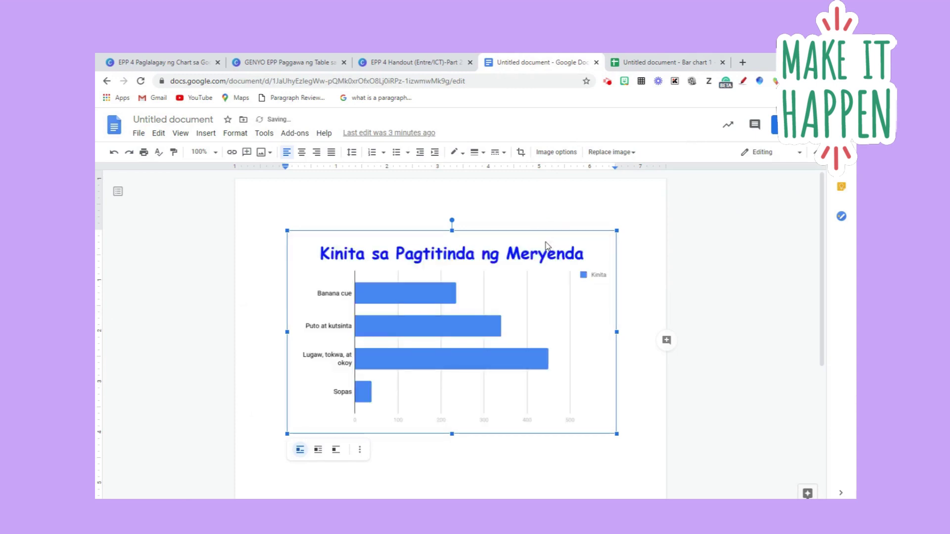